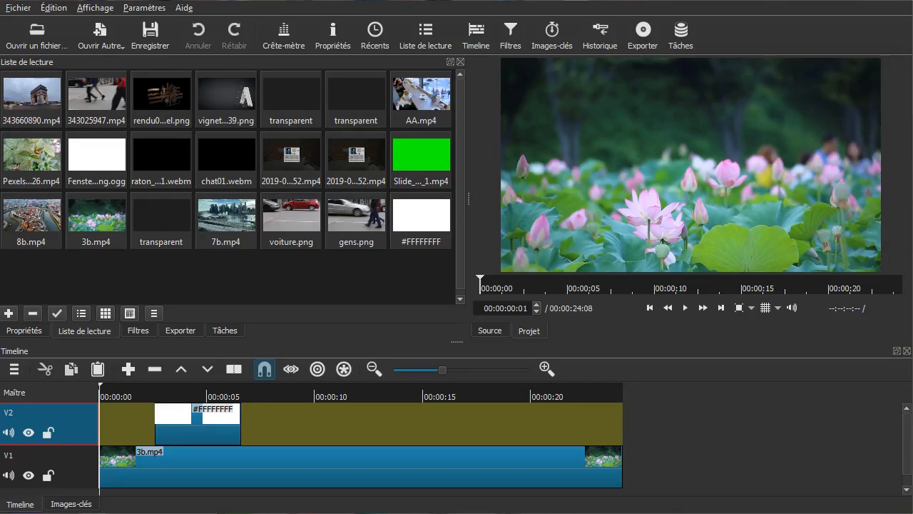
Remove both existing tracks, V2 and V1, so the timeline is empty
right_click(75, 429)
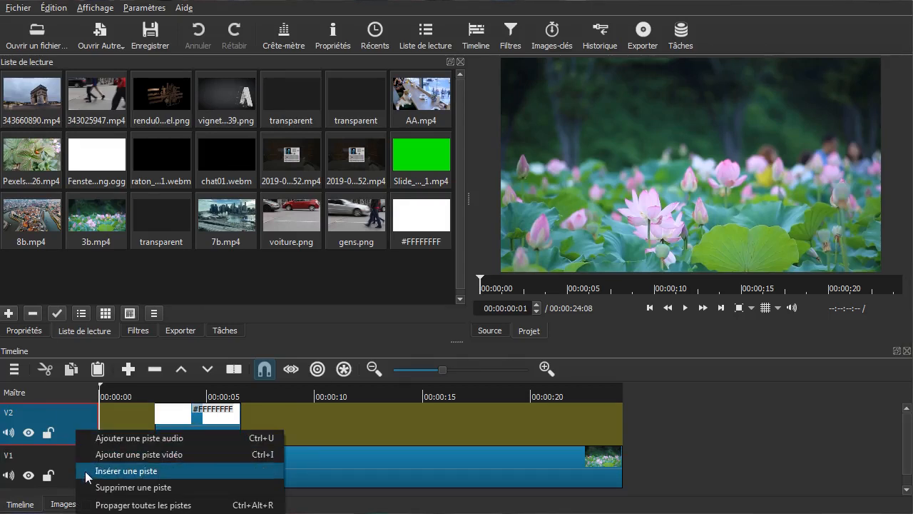
left_click(90, 488)
right_click(86, 425)
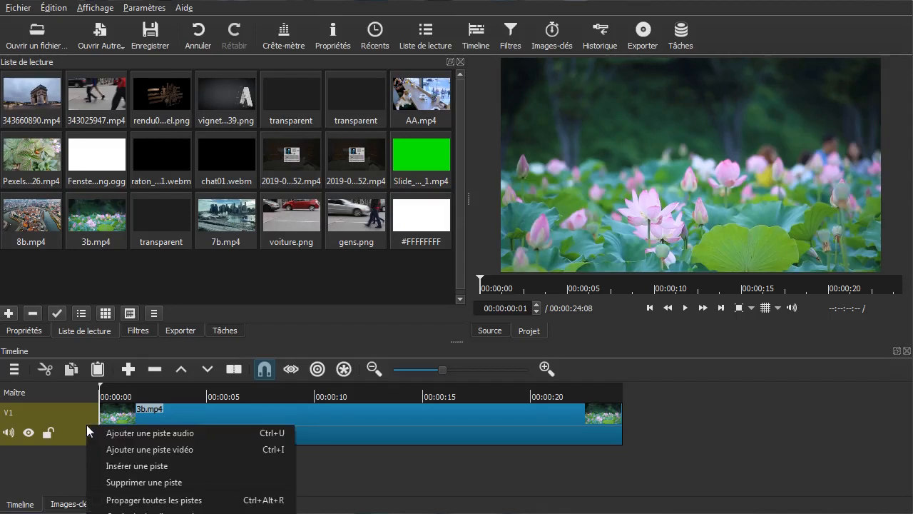
left_click(106, 488)
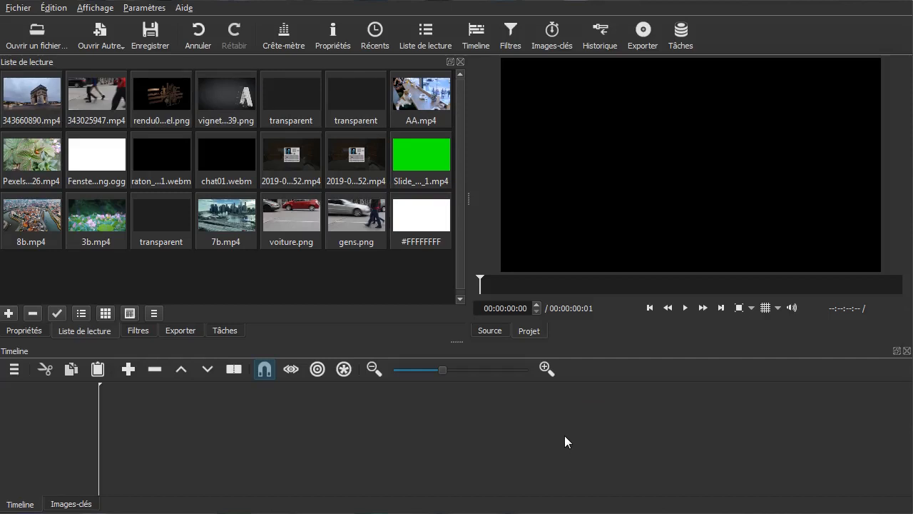
Preview the second 2019-06-27_17-43-52.mp4 clip from the playlist, add it to the empty timeline and return the playhead to the start
left_click(362, 155)
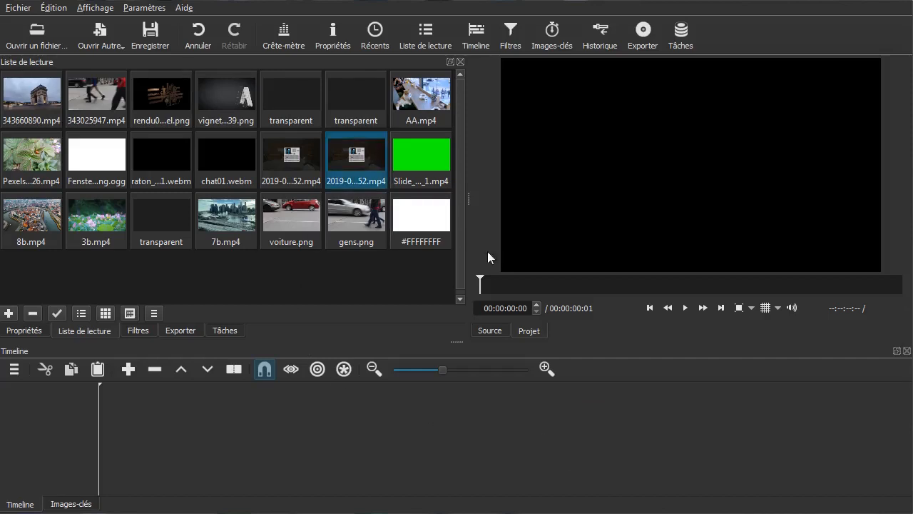
double_click(363, 155)
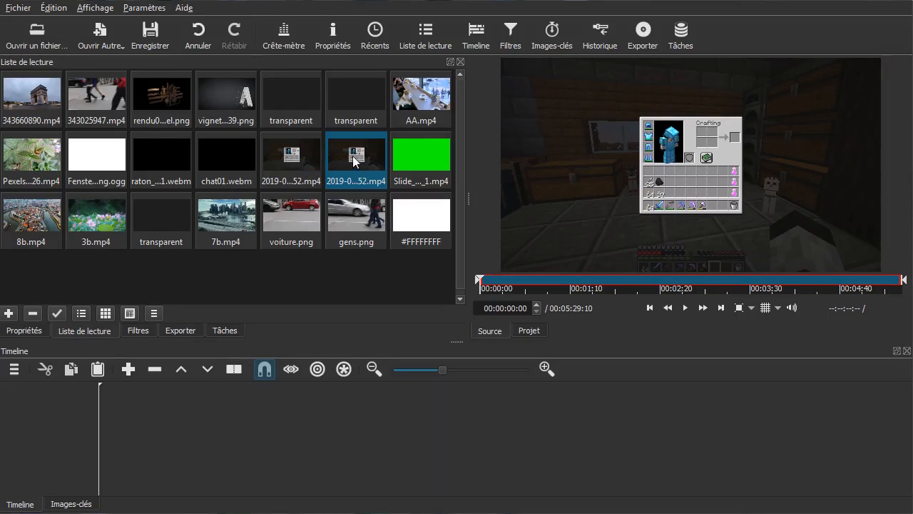
left_click_drag(363, 155, 218, 408)
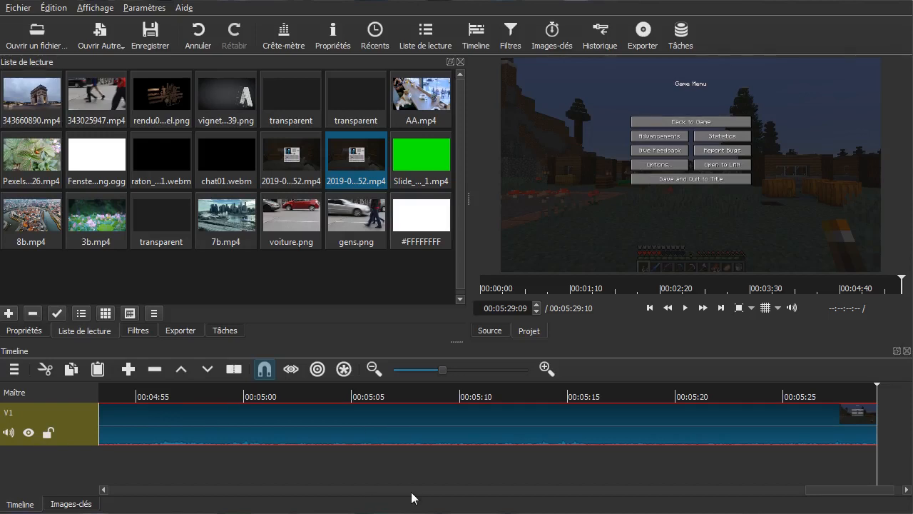
key("Home")
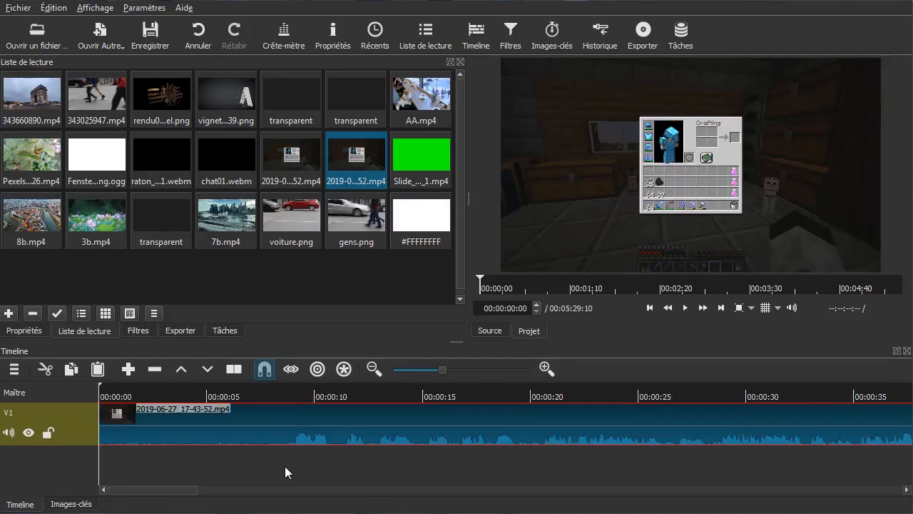
Play the timeline clip to find the first cut point, step back frame by frame to 00:00:53:02 and split the clip there
left_click(372, 368)
left_click(372, 368)
left_click(372, 368)
left_click(372, 368)
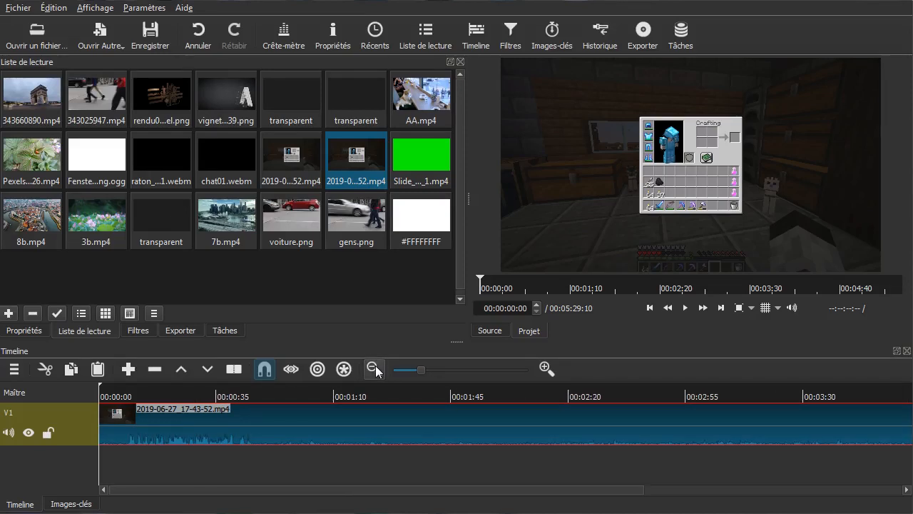
left_click(372, 368)
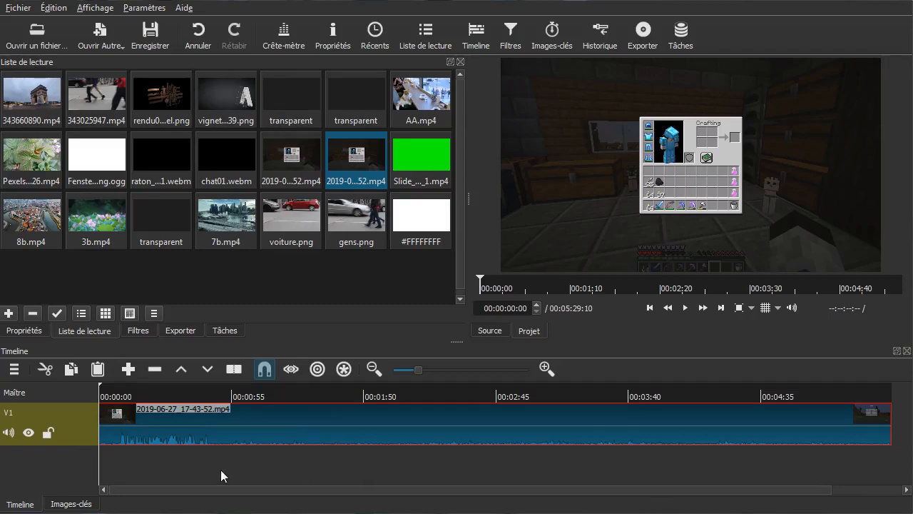
left_click(186, 457)
mouse_move(187, 457)
left_mouse_down()
mouse_move(249, 450)
mouse_move(202, 457)
left_mouse_up()
key("space")
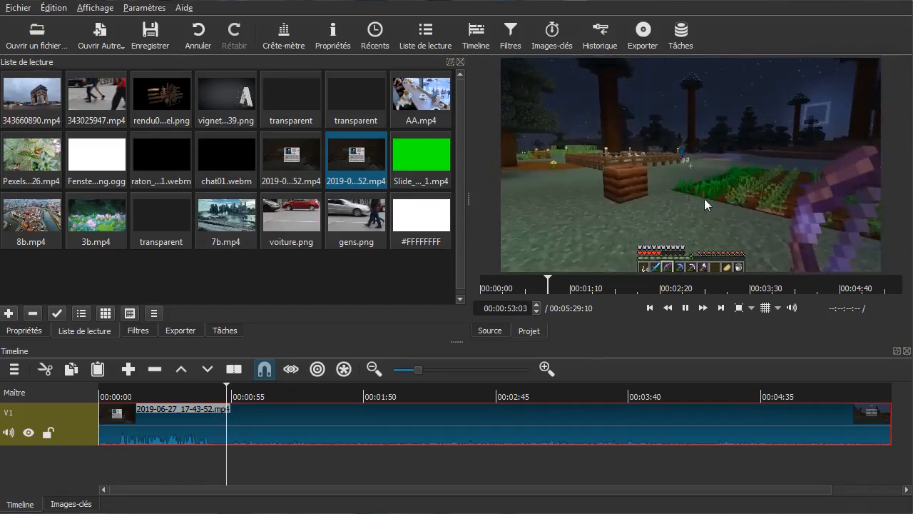
key("space")
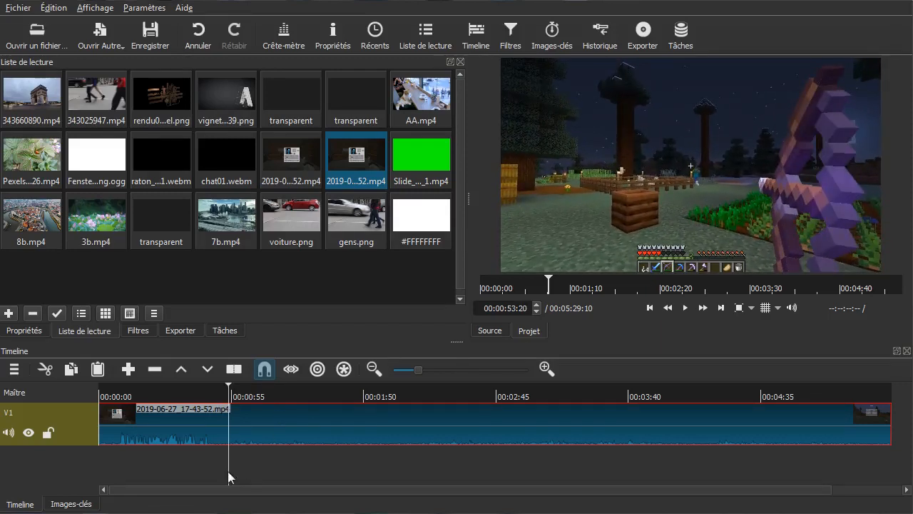
key("Left")
key("Left")
key("Left")
key("Left")
key("Left")
key("Left")
key("Left")
key("Left")
key("Left")
key("Left")
key("Left")
key("Left")
key("Left")
key("Left")
key("Left")
key("Left")
key("Left")
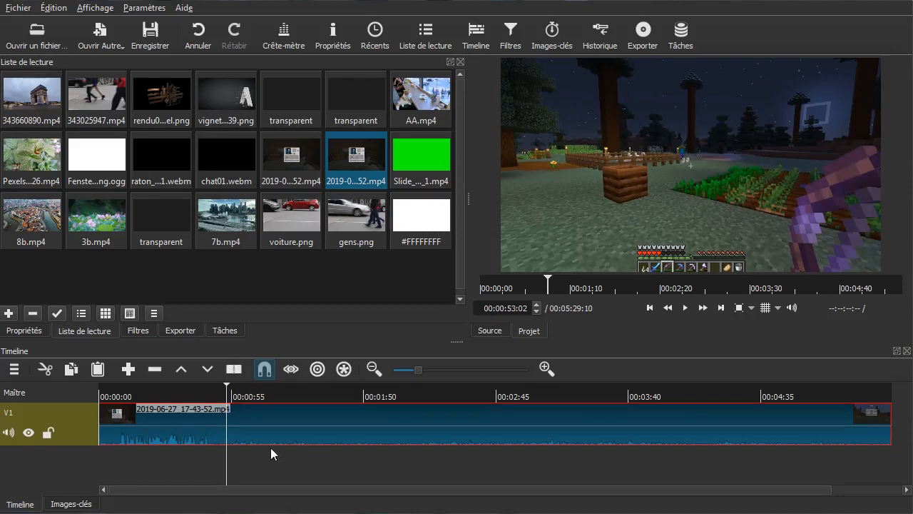
key("s")
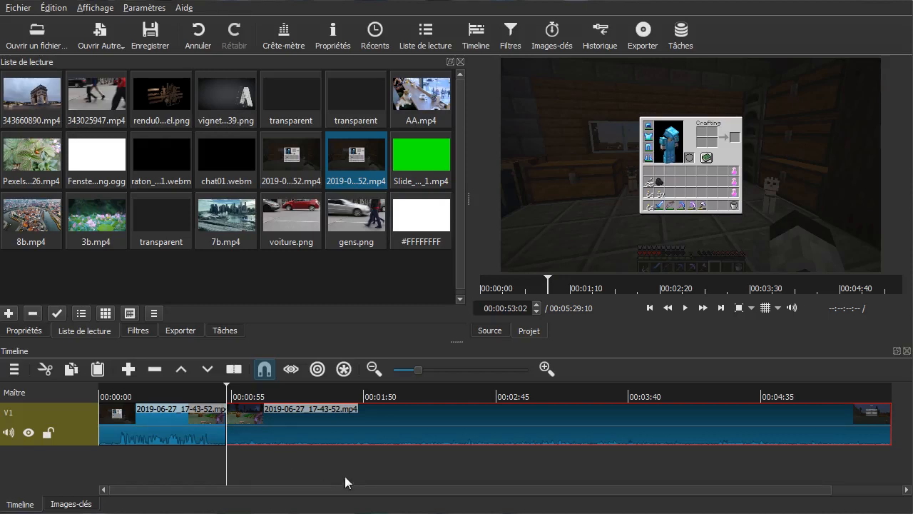
left_click(159, 424)
left_click(271, 426)
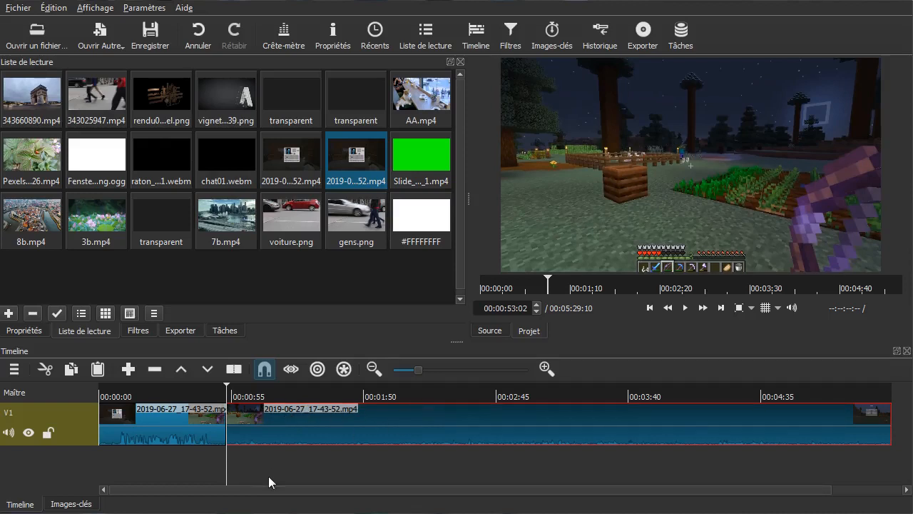
Split the remaining footage at 00:04:04:11 and select each of the three resulting segments in turn to check them
left_click_drag(234, 456, 686, 460)
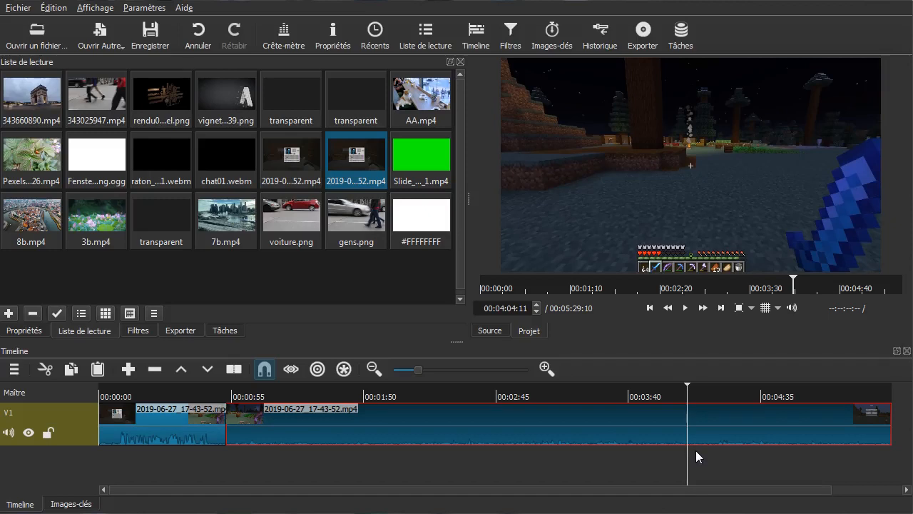
key("s")
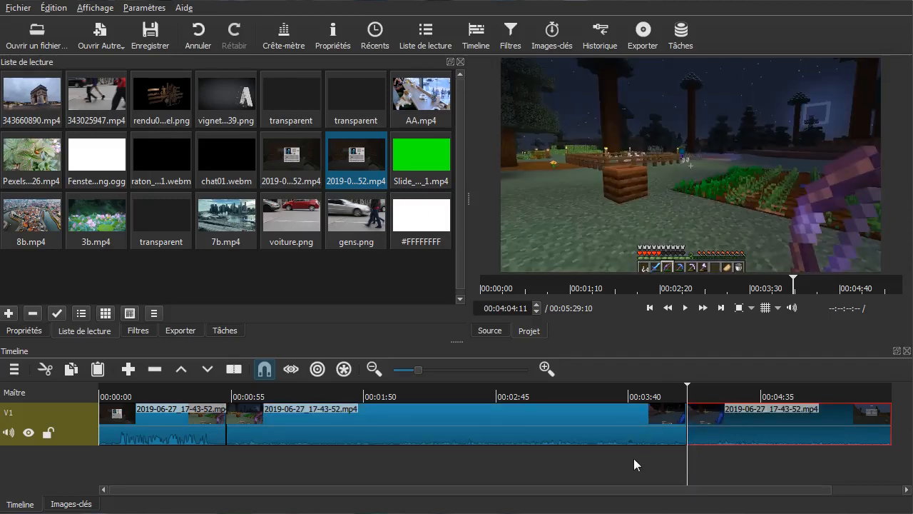
left_click(169, 430)
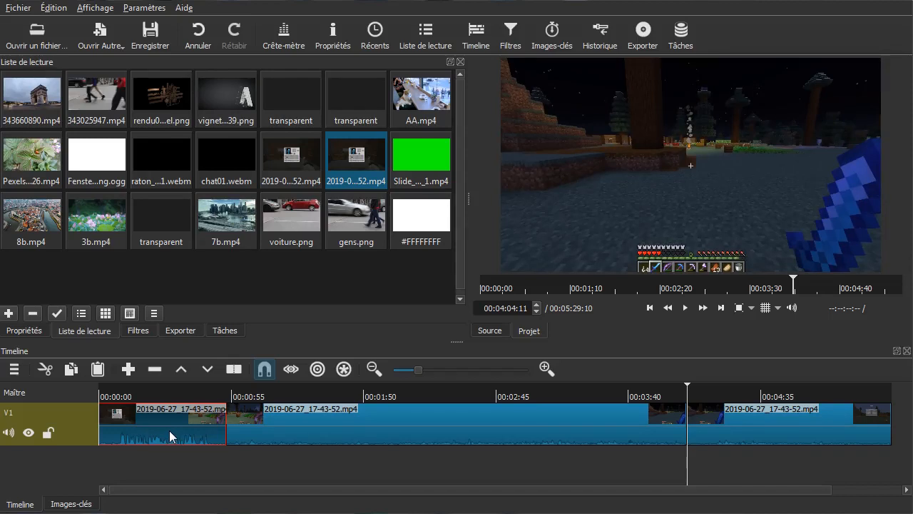
left_click(318, 429)
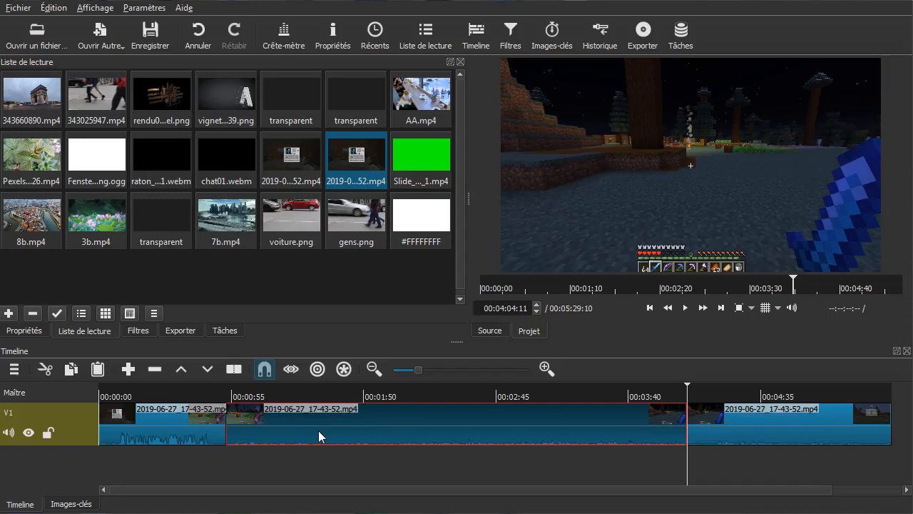
left_click(739, 429)
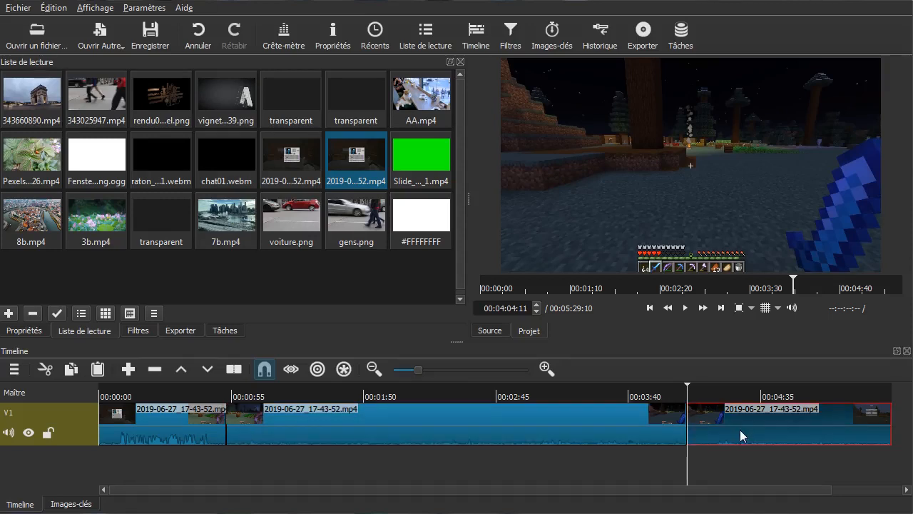
left_click(583, 471)
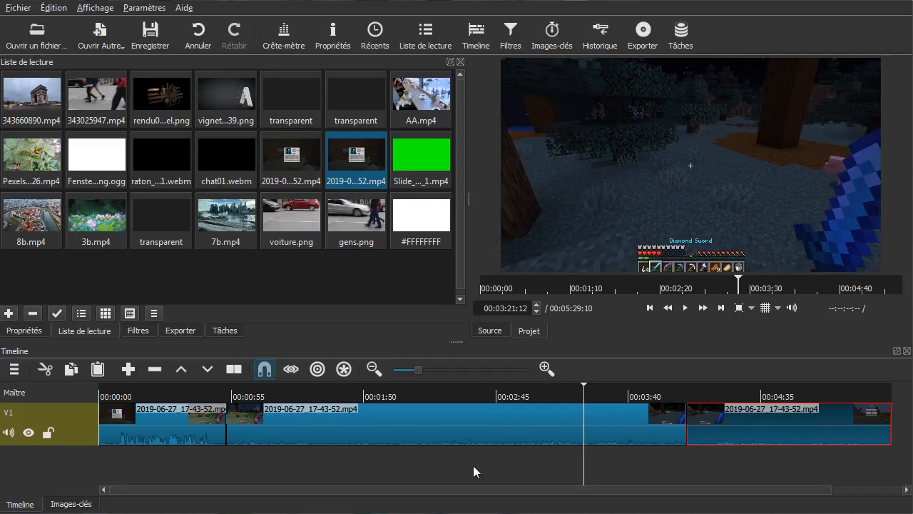
Examine the middle segment's properties, including its video details and available audio tracks
left_click(348, 427)
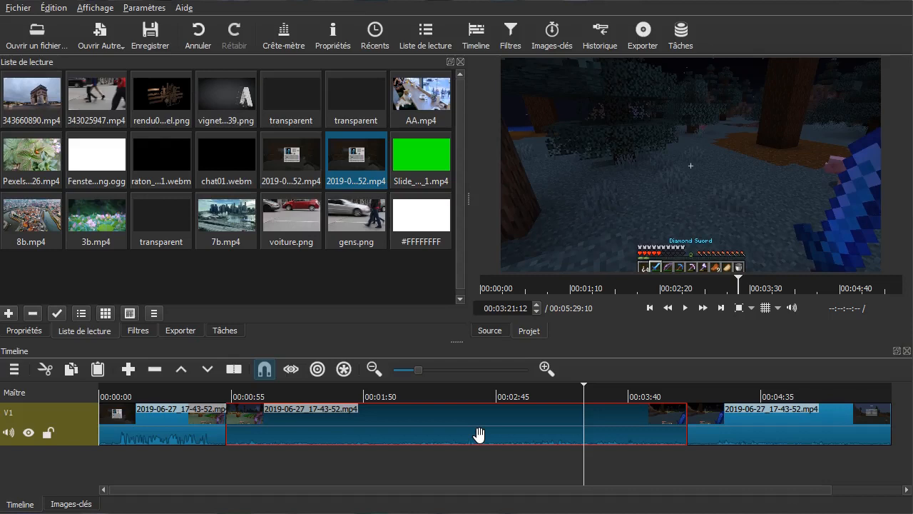
left_click(16, 331)
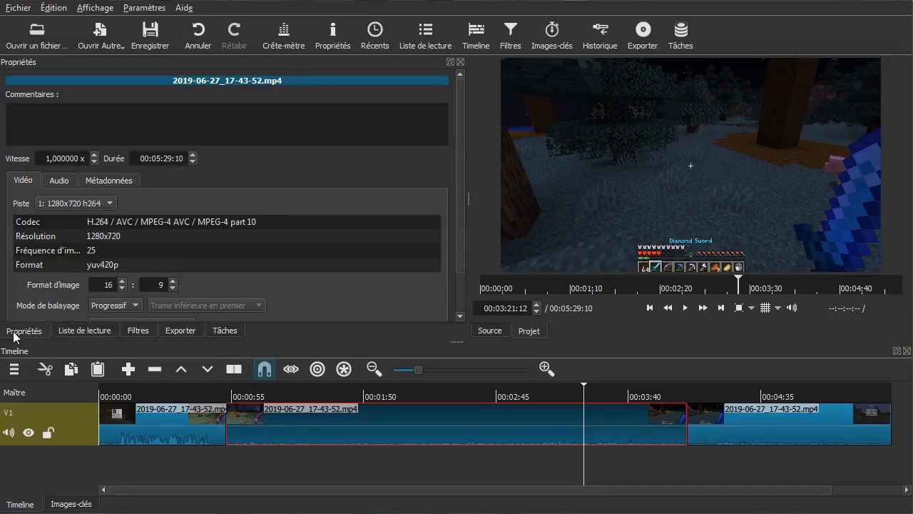
left_click(97, 8)
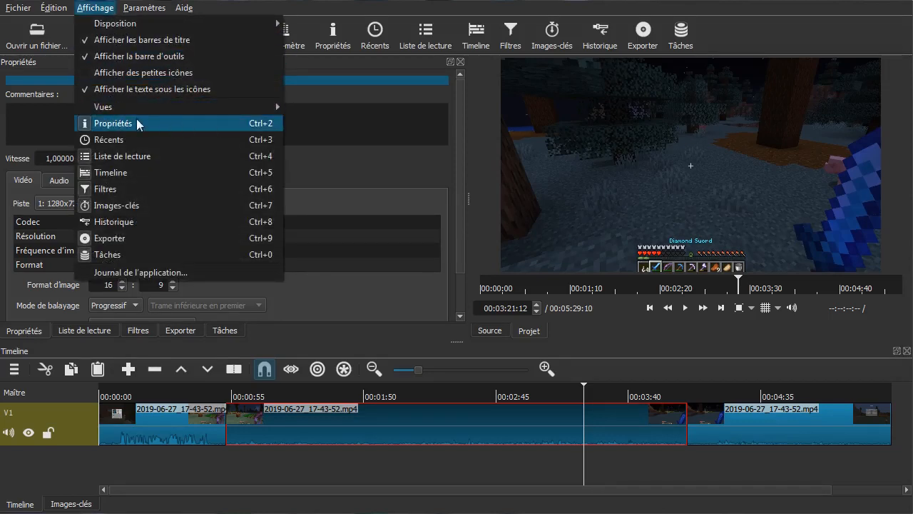
left_click(716, 9)
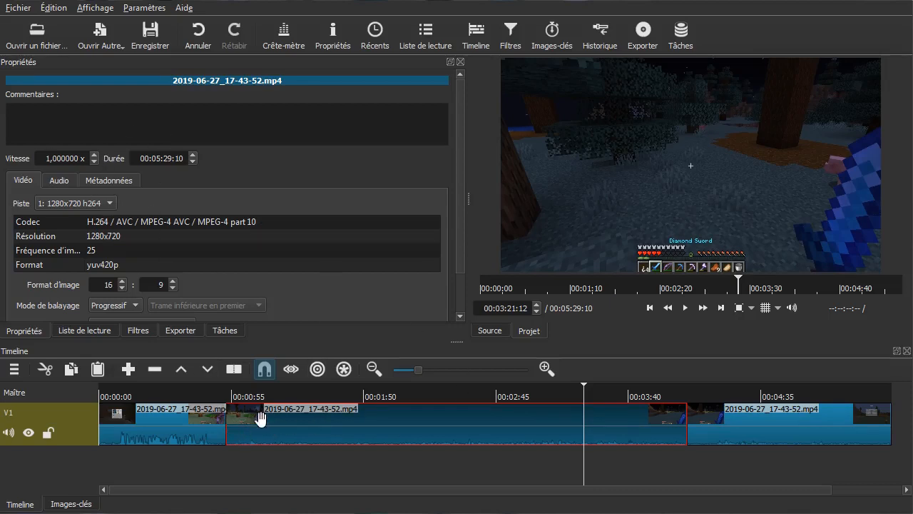
left_click(56, 177)
left_click(111, 202)
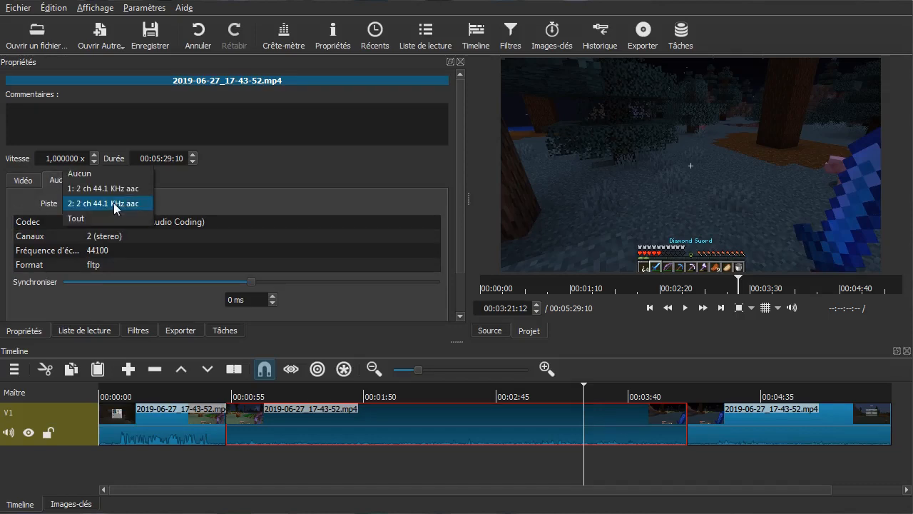
left_click(54, 181)
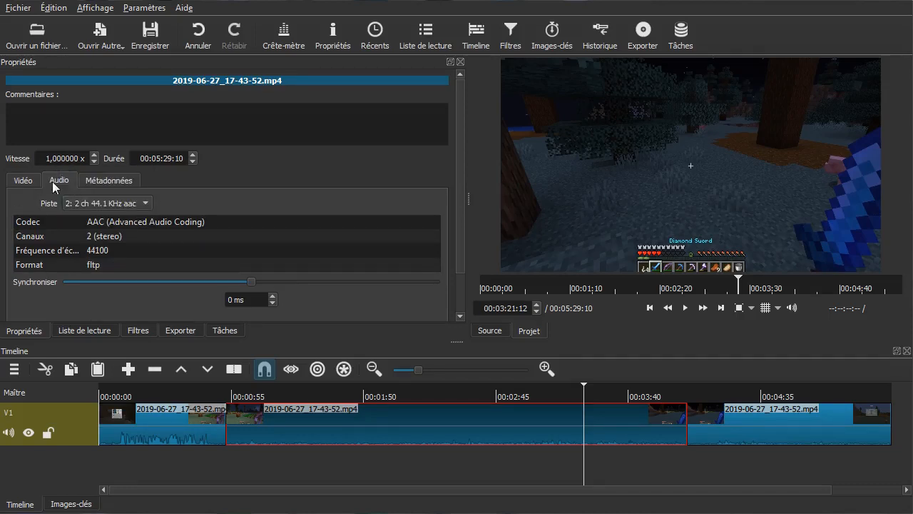
left_click(16, 182)
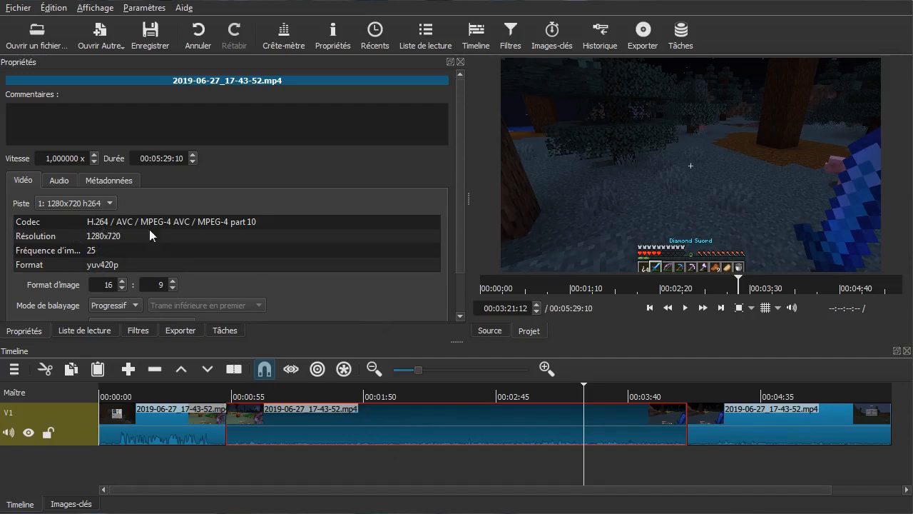
left_click(49, 179)
left_click(15, 183)
Set the middle segment's speed to 6x and delete the gap it leaves before the last segment
left_click(47, 157)
key("shift+Right")
type("6")
key("Return")
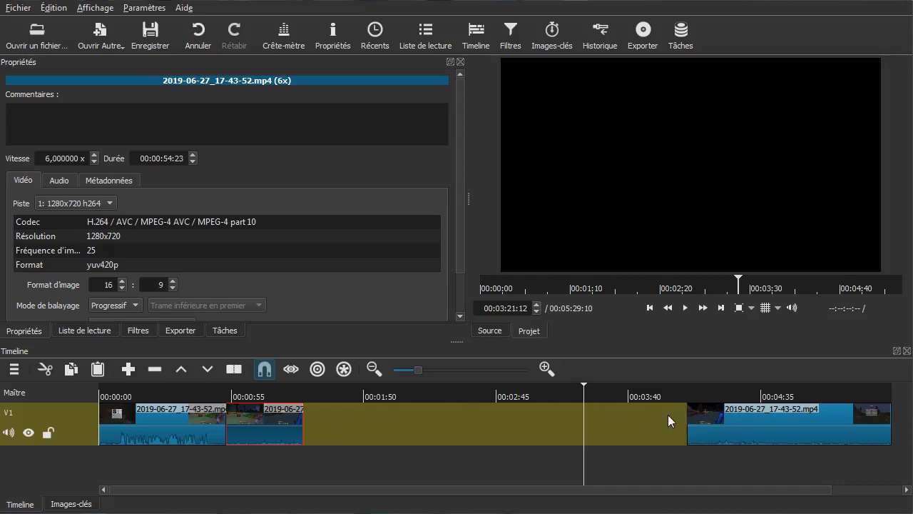
right_click(449, 423)
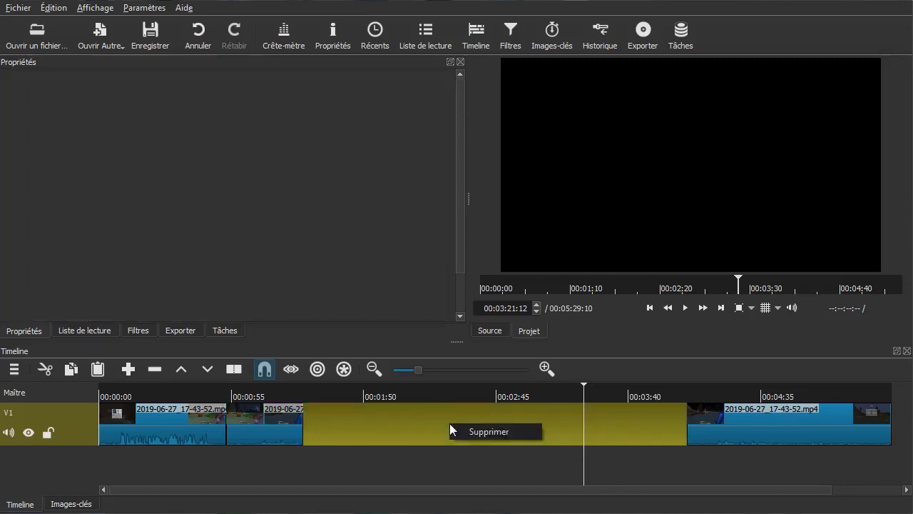
left_click(481, 432)
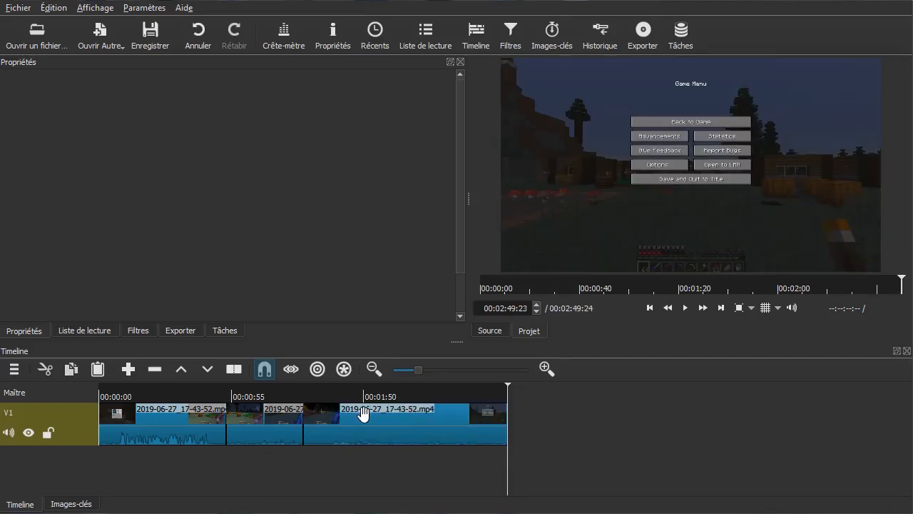
Play the timeline from 00:00:45:00 and across both cuts to check the transitions into and out of the sped-up segment
left_click_drag(286, 464, 258, 472)
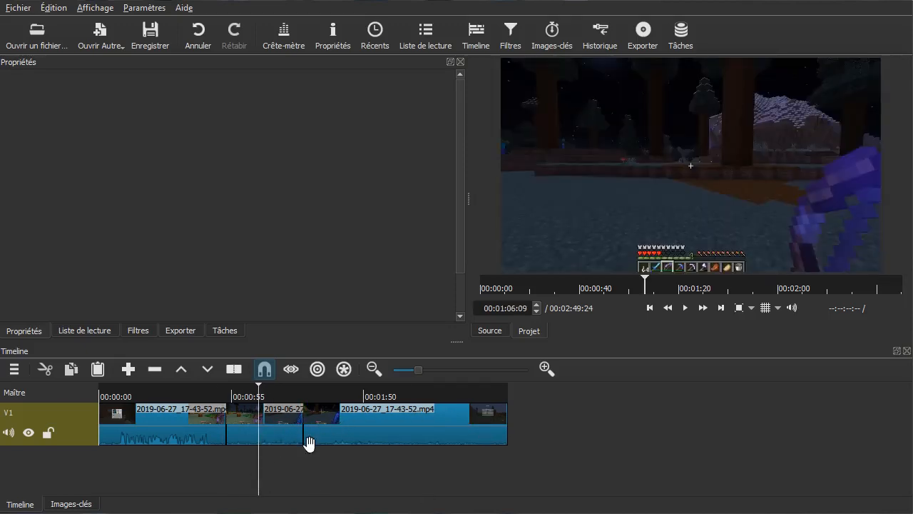
left_click(207, 465)
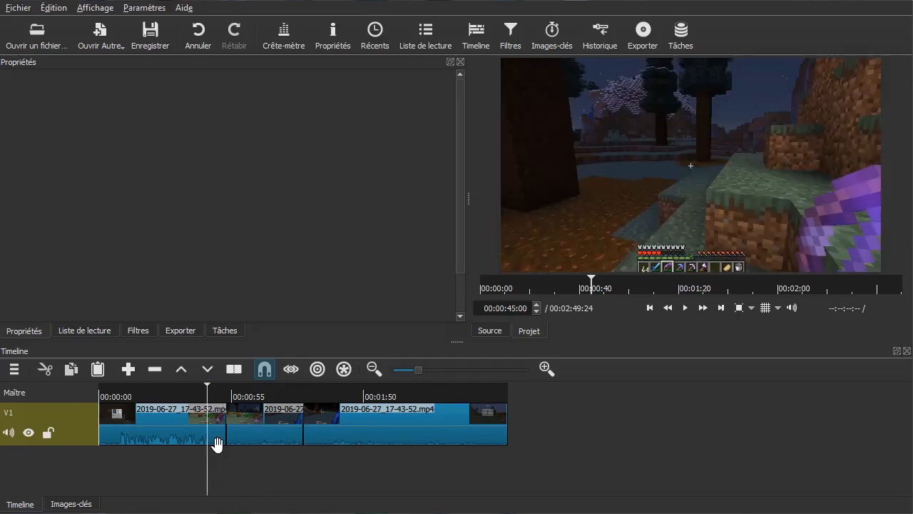
key("space")
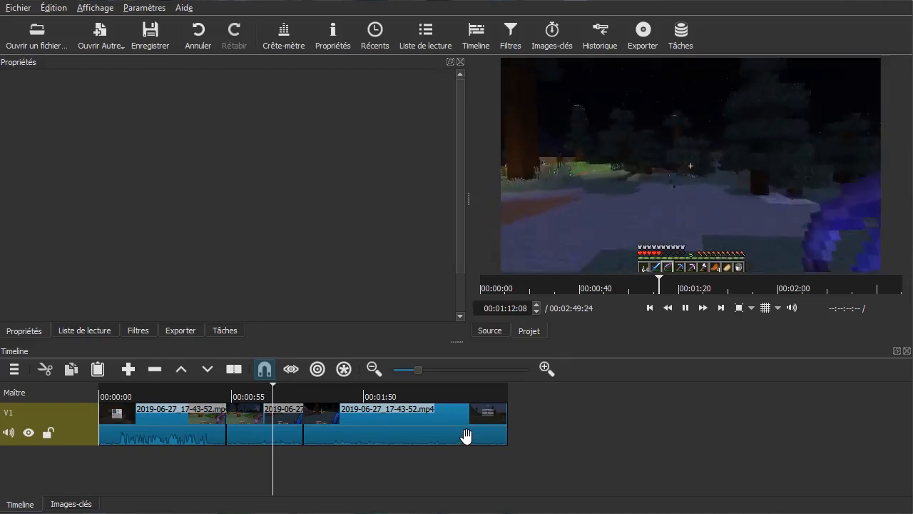
key("space")
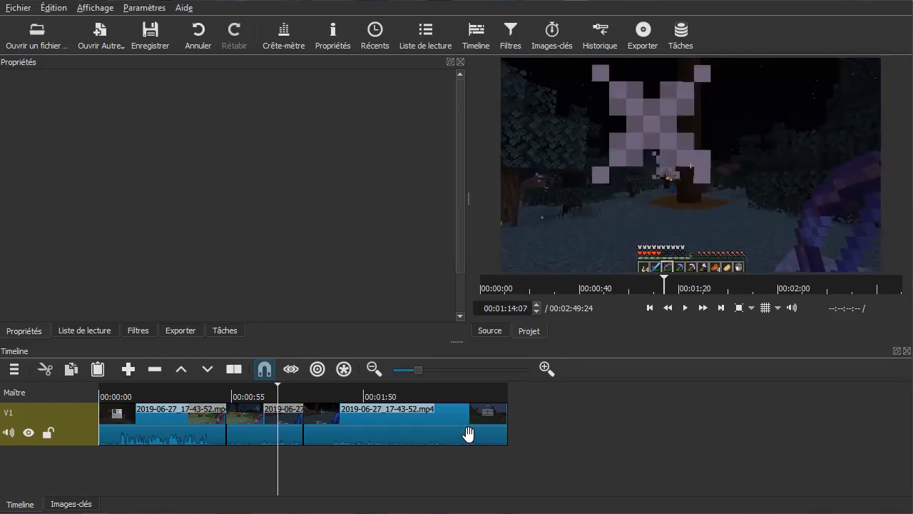
left_click_drag(287, 464, 295, 464)
key("space")
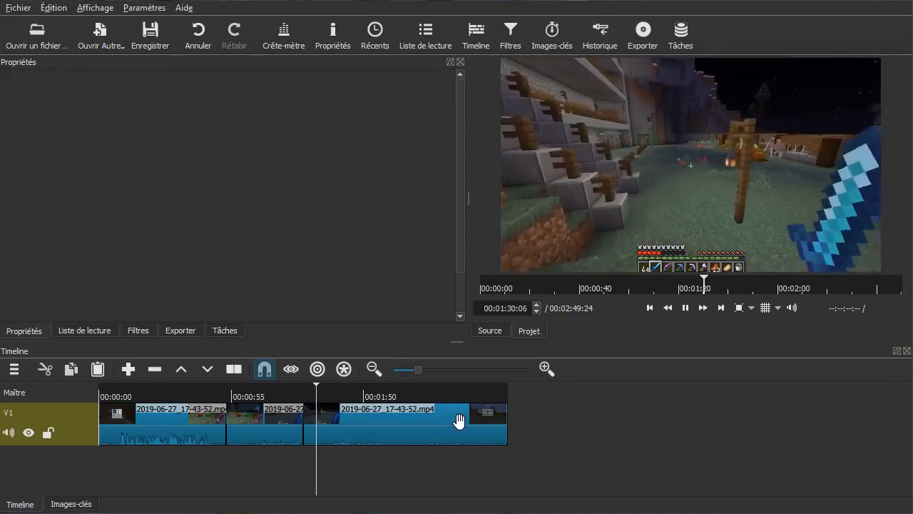
Stop playback and add a second video track above V1
key("space")
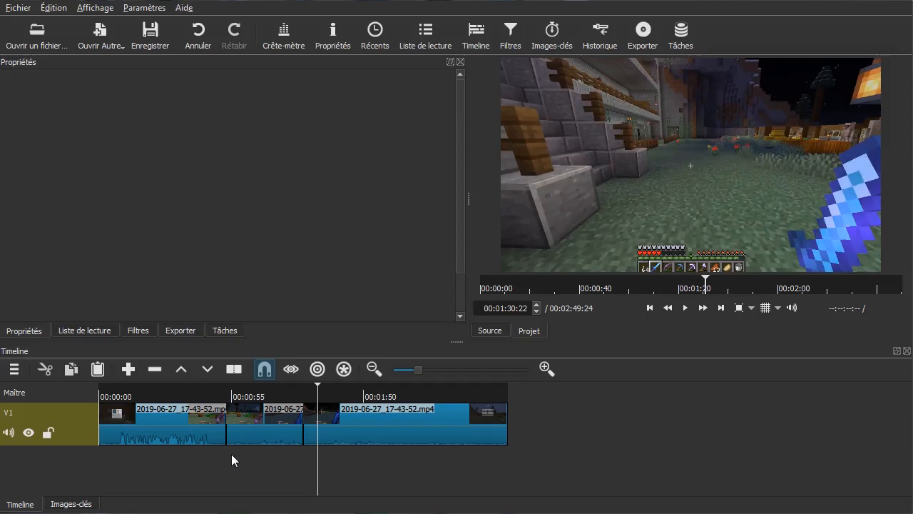
left_click(14, 369)
left_click(28, 393)
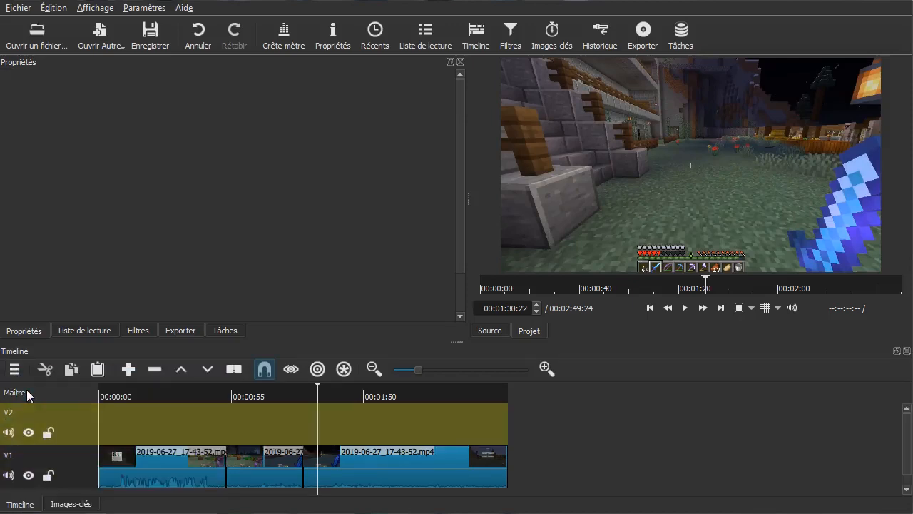
Place the white #FFFFFFFF playlist clip on V2 above the sped-up segment and extend it to cover that segment's full length
left_click(97, 329)
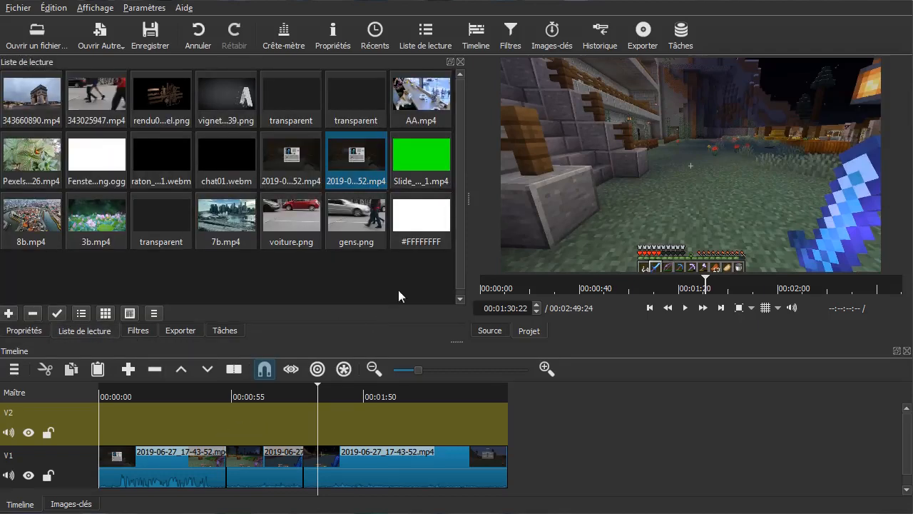
left_click(415, 219)
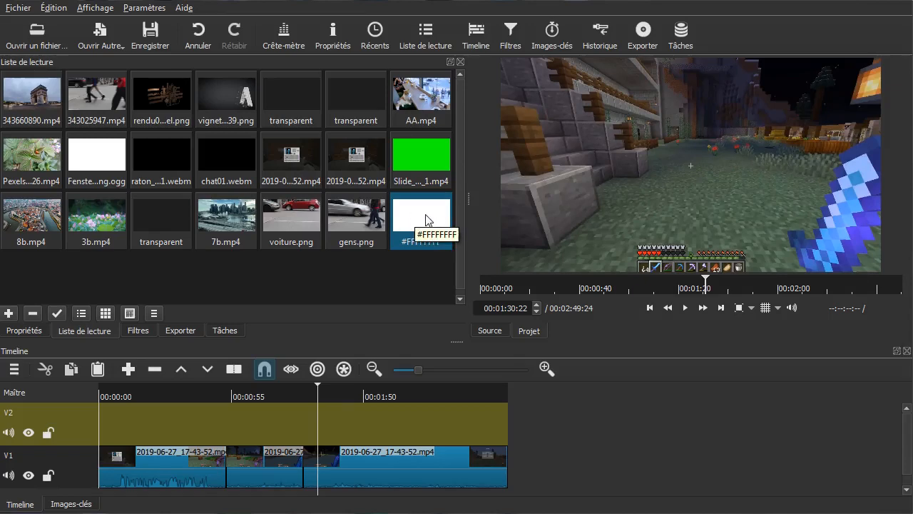
left_click_drag(425, 219, 270, 413)
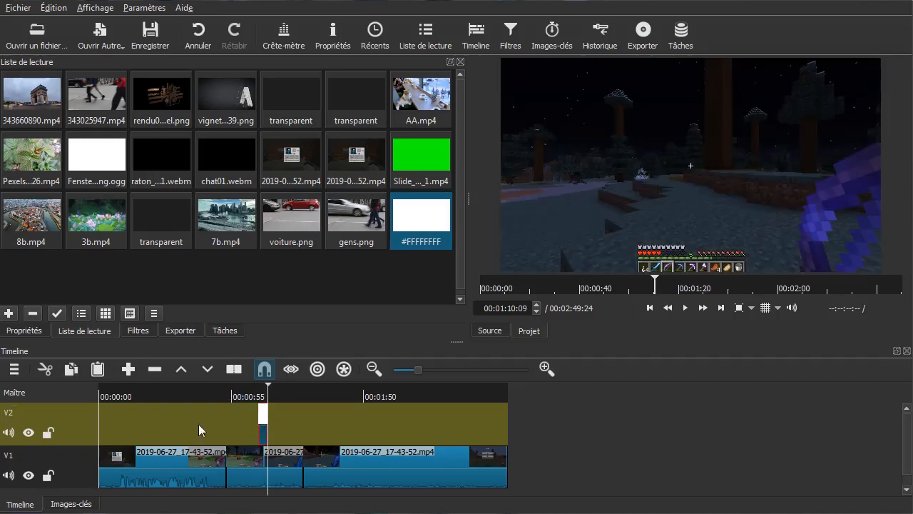
left_click_drag(263, 414, 224, 414)
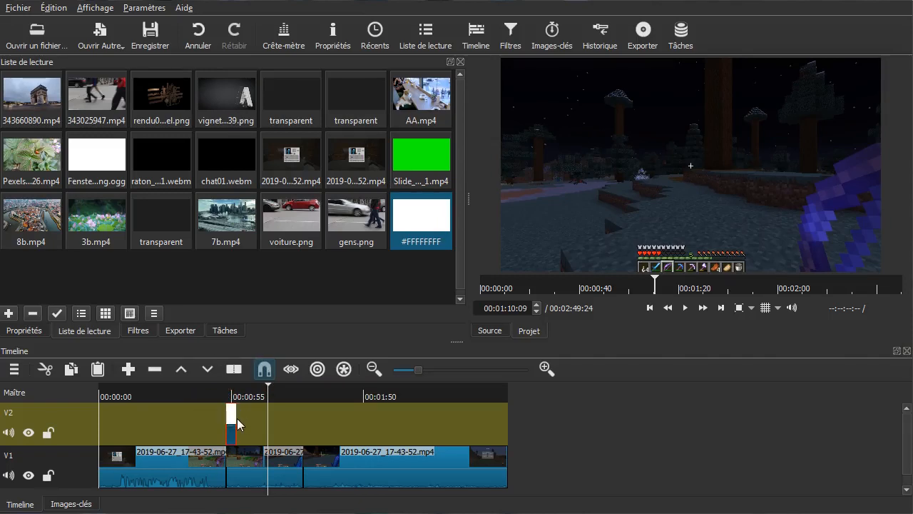
left_click_drag(233, 418, 311, 414)
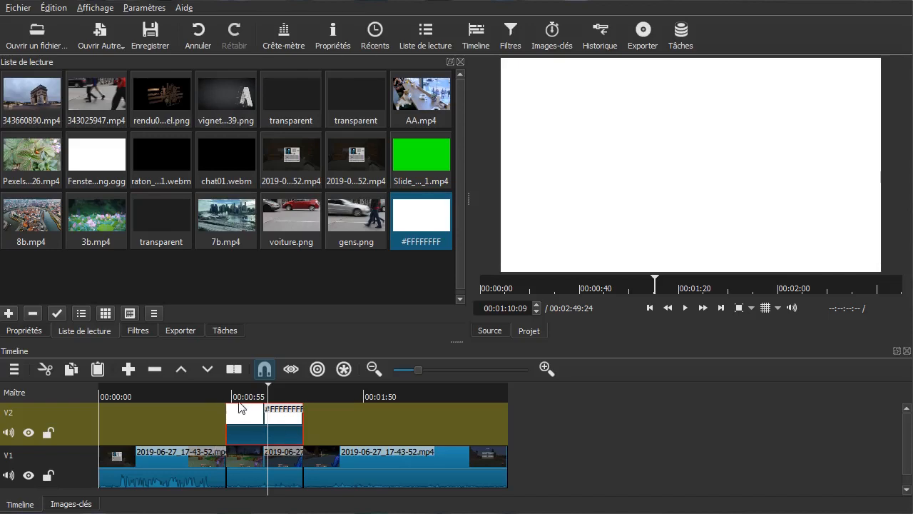
Apply the "Masque: Forme Simple" video filter to the white clip on V2
left_click(140, 330)
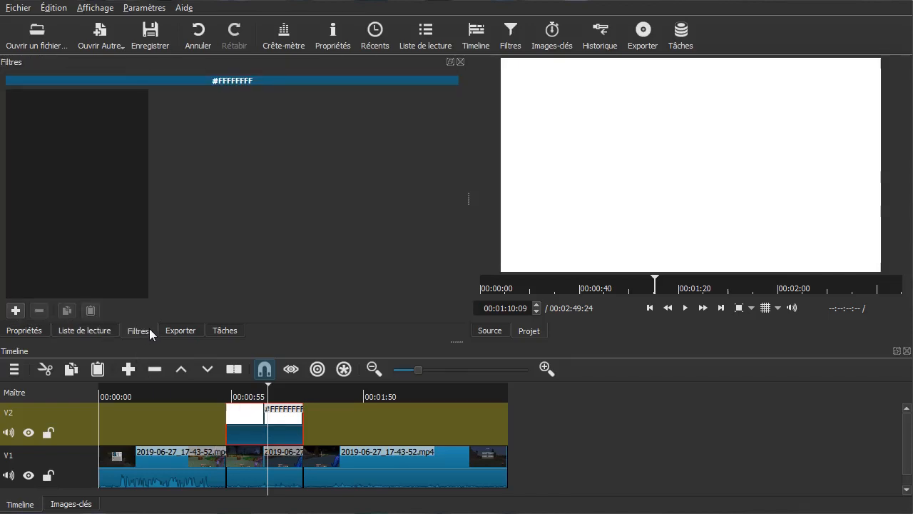
left_click(15, 314)
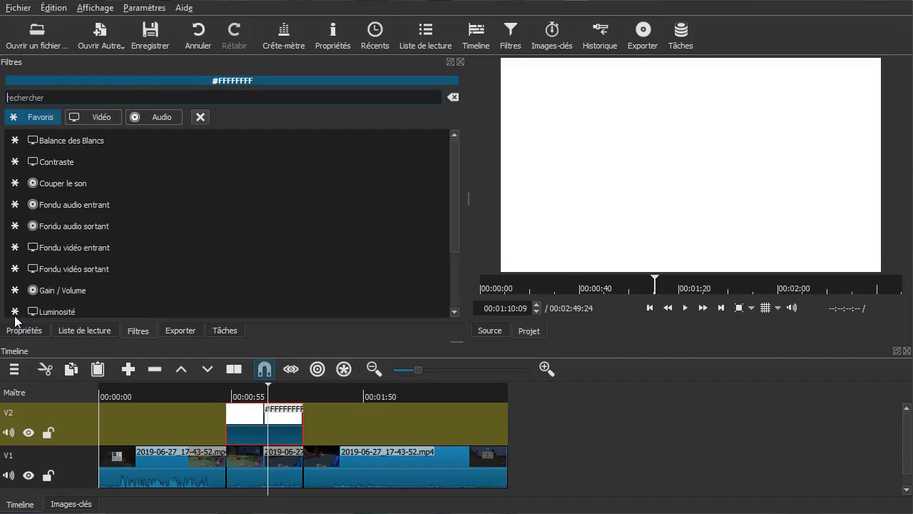
left_click(111, 118)
scroll(173, 207, "down", 2)
scroll(175, 228, "down", 3)
scroll(193, 232, "down", 4)
scroll(214, 234, "down", 2)
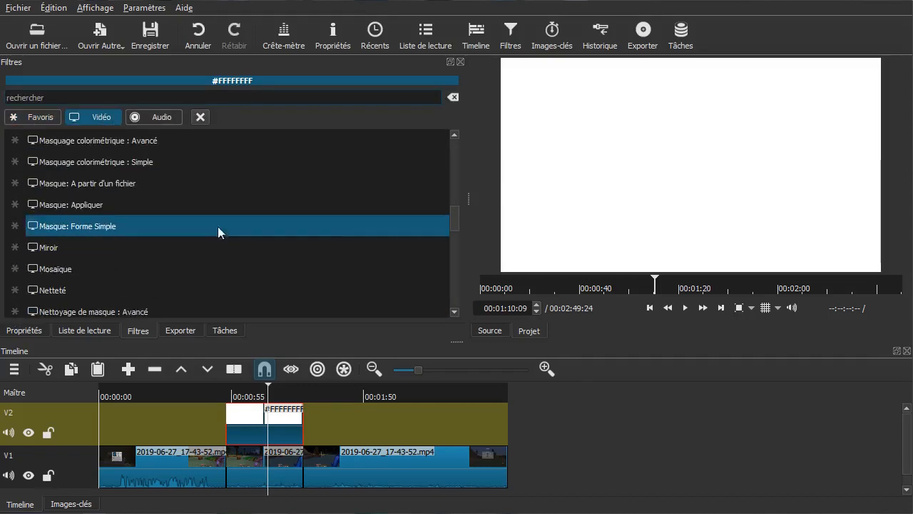
left_click(127, 225)
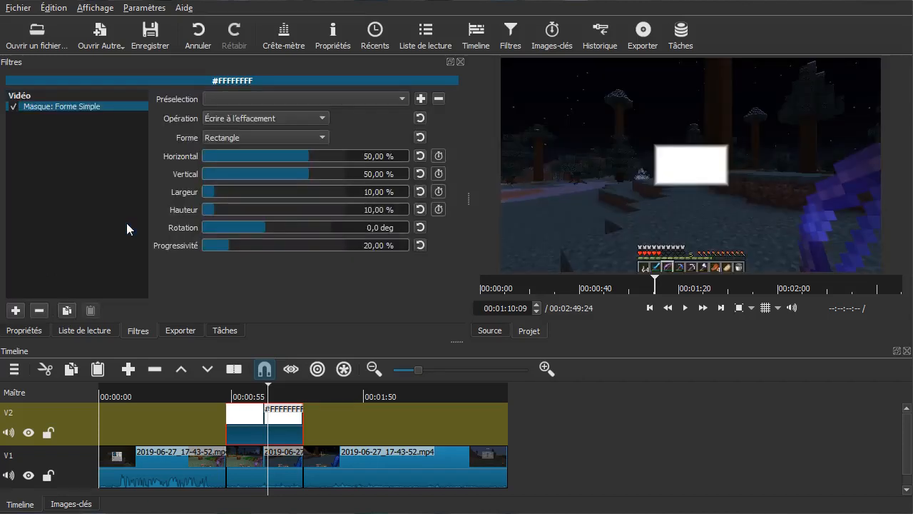
Change the mask shape to Triangle, with Progressivité at 0 % and a rotation of -90 degrees
left_click(240, 136)
left_click(233, 168)
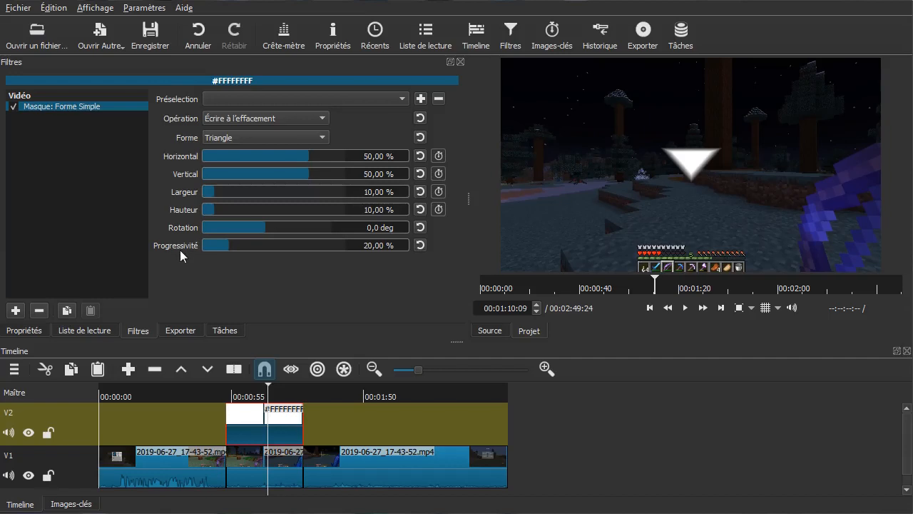
left_click_drag(233, 247, 168, 246)
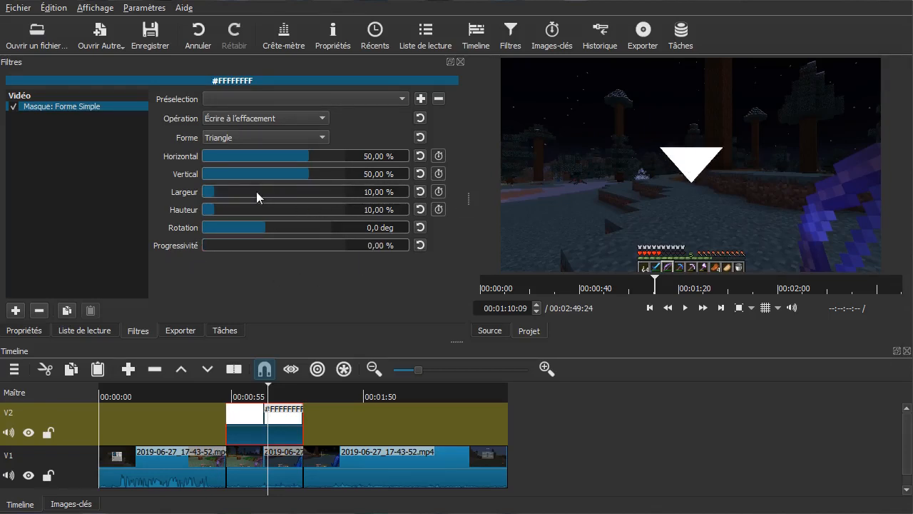
left_click(372, 227)
type("90")
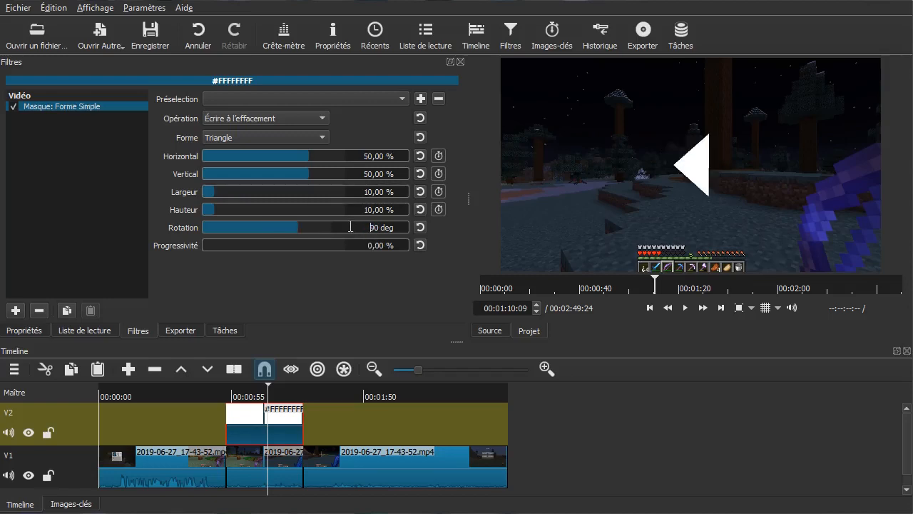
type("-")
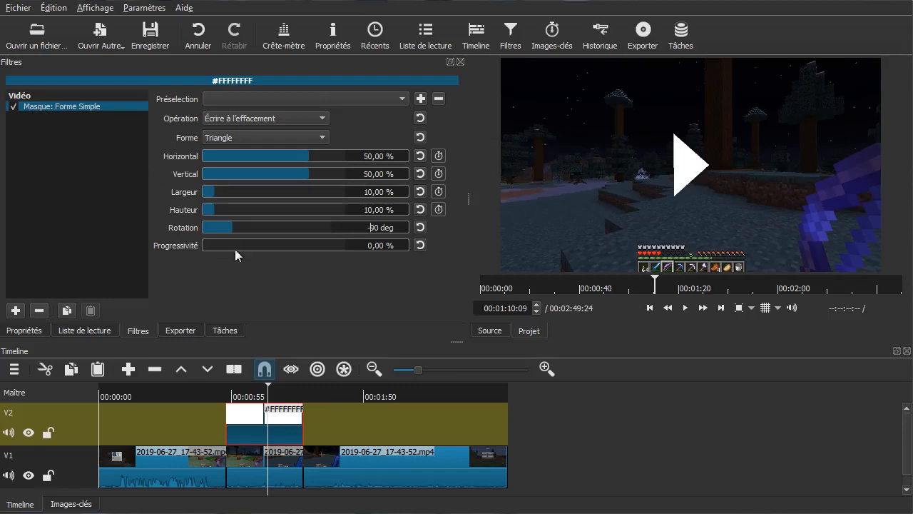
Set the triangle mask's Progressivité to 1 % and reset its horizontal position to the default
double_click(365, 246)
type("1")
left_click(330, 156)
left_click(420, 155)
Add a second "Masque: Forme Simple" filter to the white clip, using the Triangle shape and the Ajouter operation
left_click(15, 310)
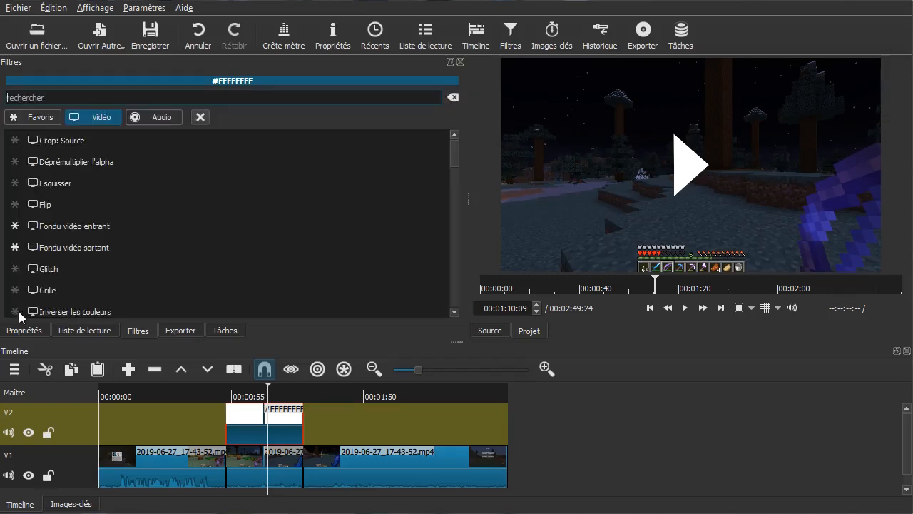
scroll(143, 223, "down", 4)
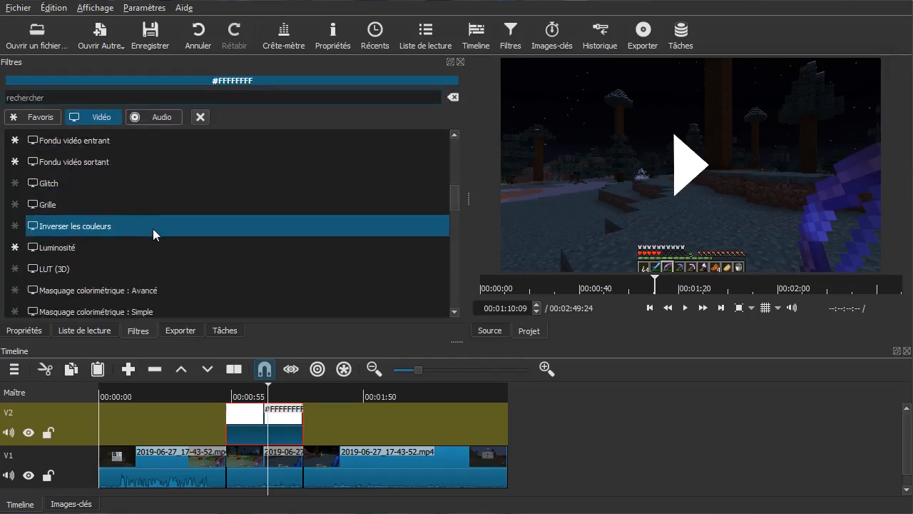
left_click(130, 289)
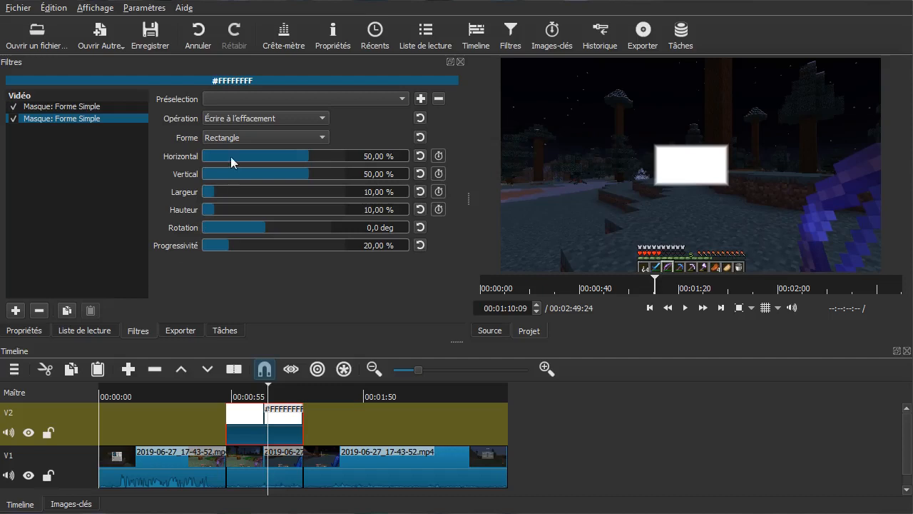
left_click(235, 135)
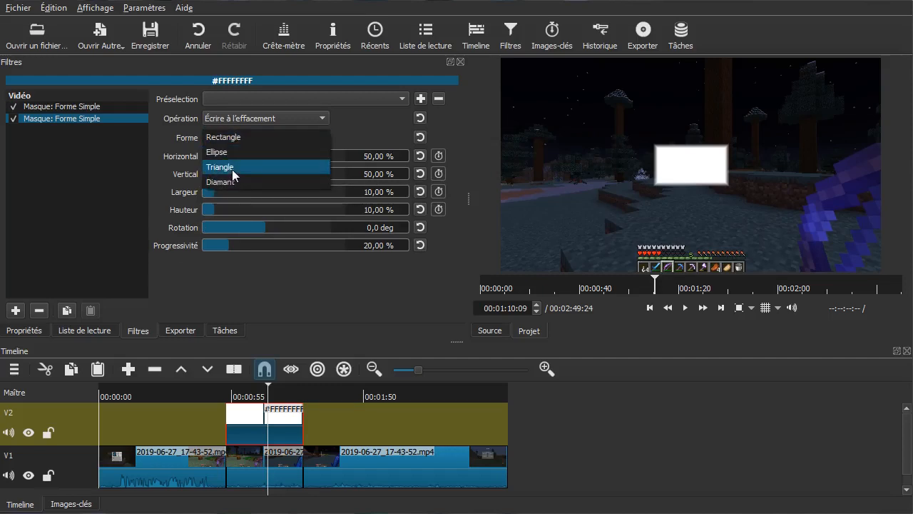
left_click(235, 169)
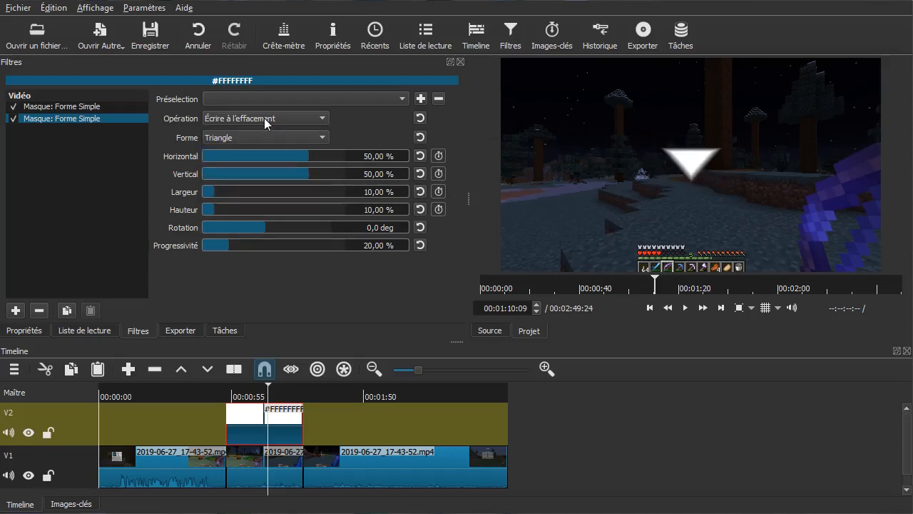
left_click(264, 118)
left_click(250, 164)
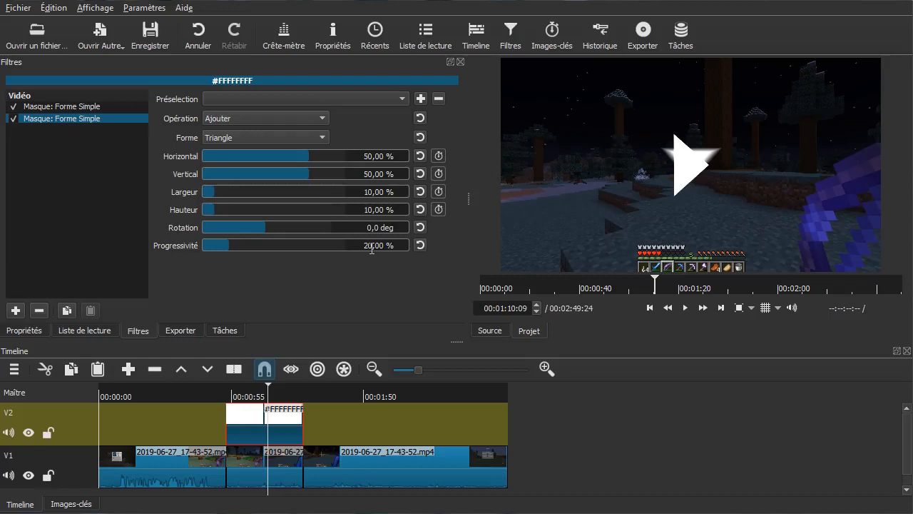
Set the second mask's Progressivité to 1 % and its rotation to -90 degrees
left_click_drag(363, 245, 394, 244)
type("1")
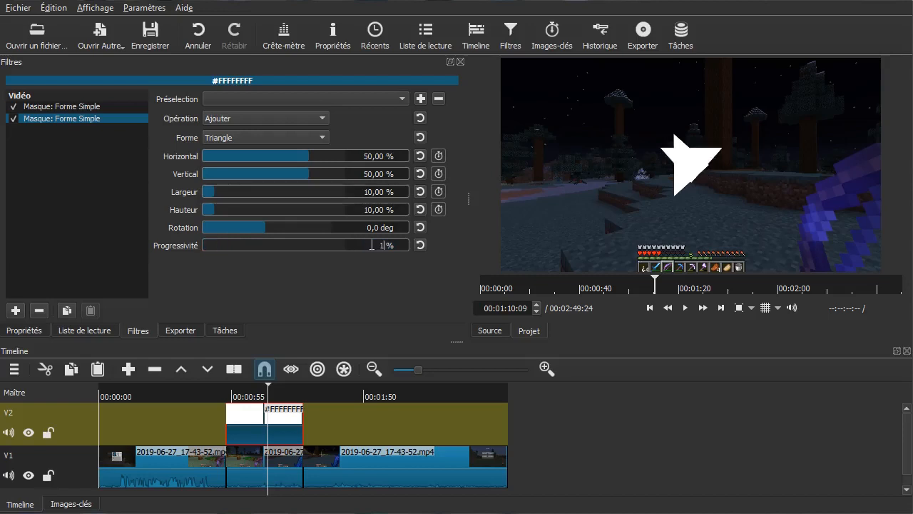
left_click(367, 227)
type("-90")
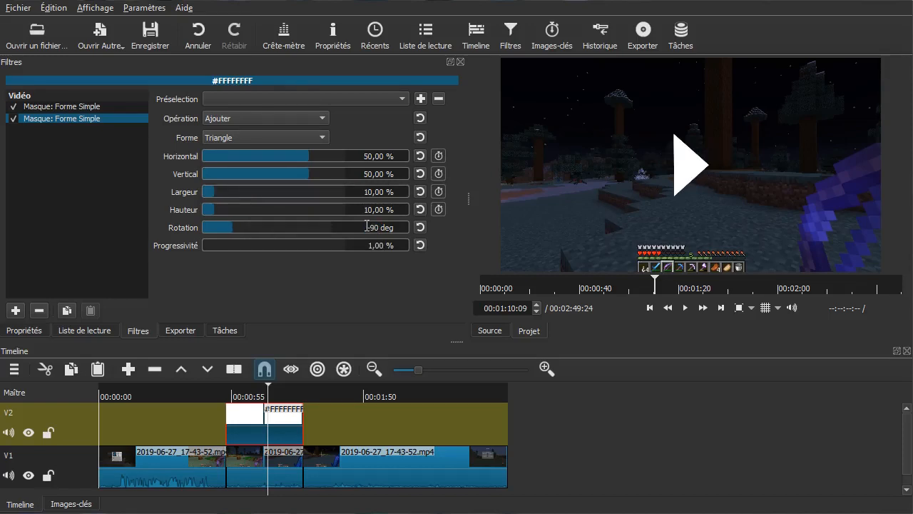
Offset the two triangles horizontally into a fast-forward symbol, with the first mask at 54,90 % and the second slightly overlapped behind it
left_click_drag(306, 153, 306, 154)
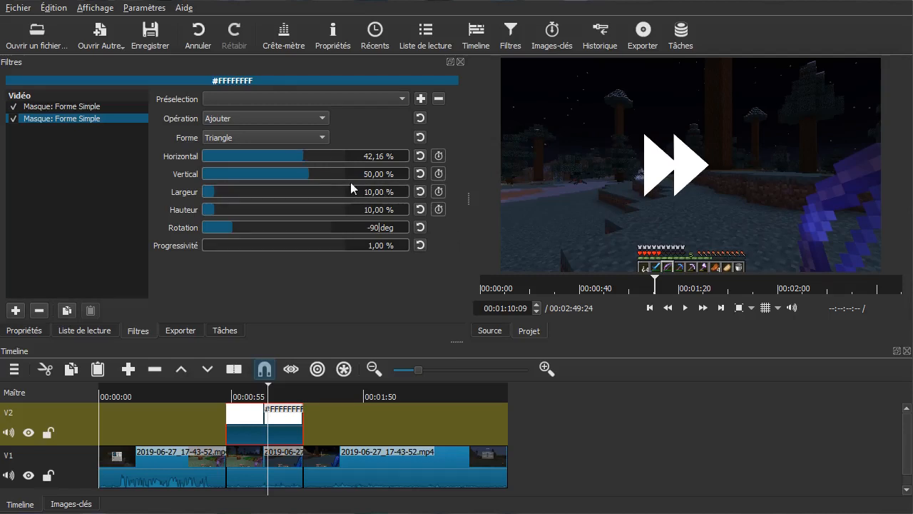
left_click(68, 108)
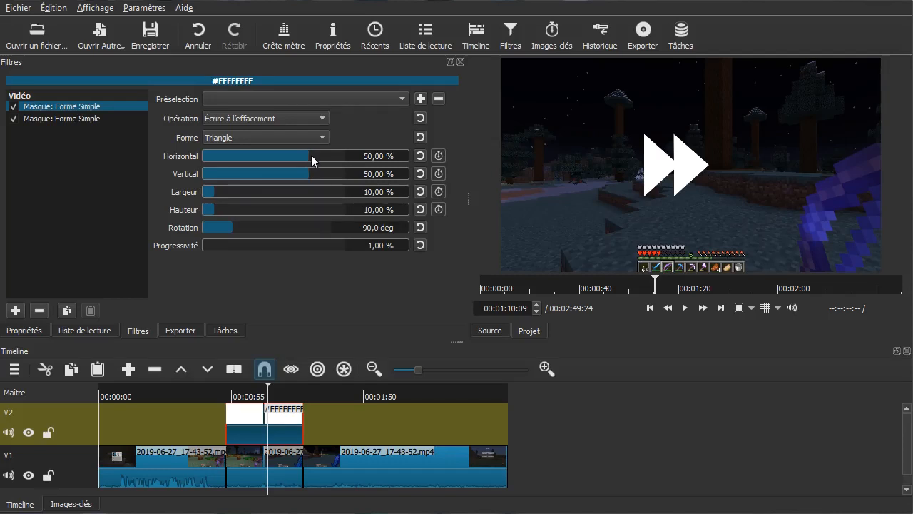
left_click_drag(310, 156, 314, 153)
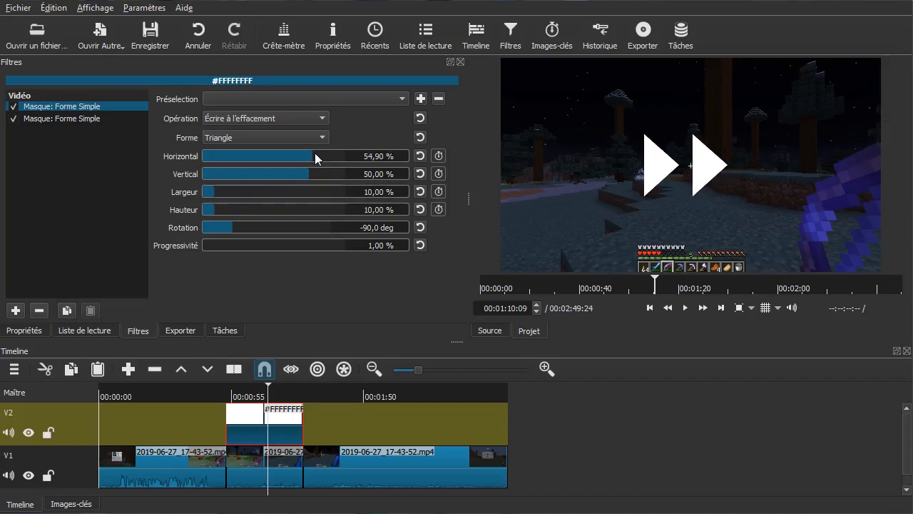
left_click(55, 119)
left_click_drag(306, 156, 309, 152)
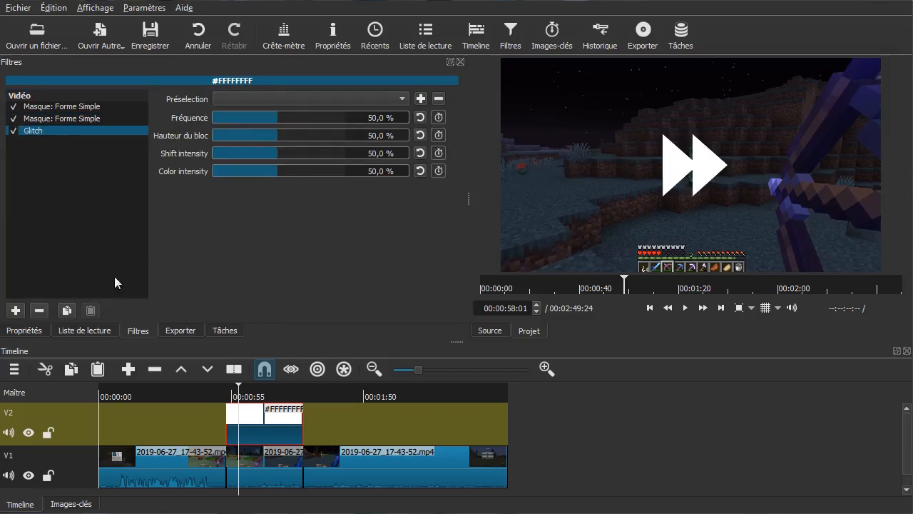
Set the Glitch filter to 74,2 % frequency, 10 % block height, 13,7 % shift intensity and 0 % color intensity
left_click_drag(261, 170, 209, 171)
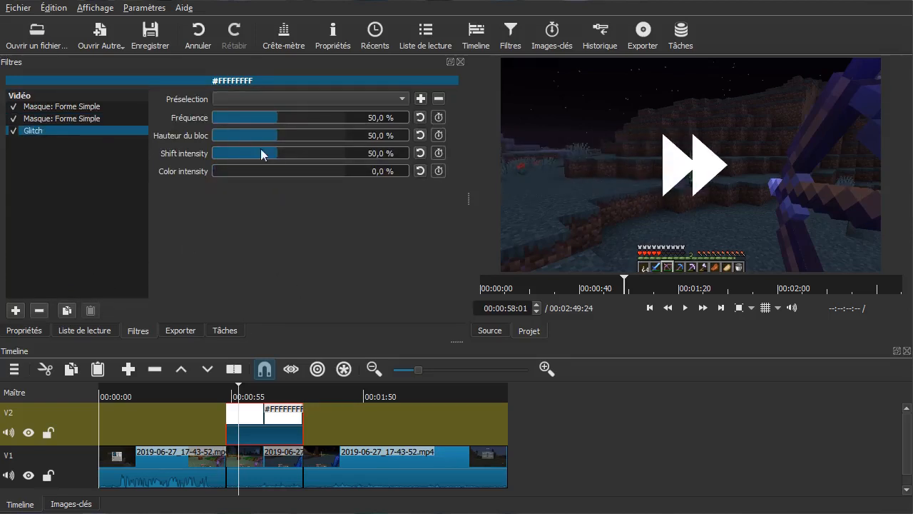
left_click_drag(261, 156, 225, 151)
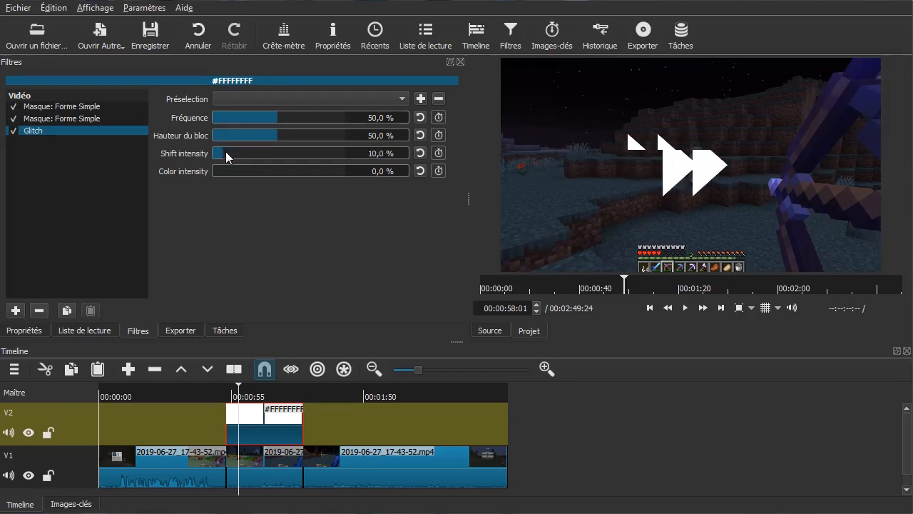
left_click_drag(275, 117, 225, 136)
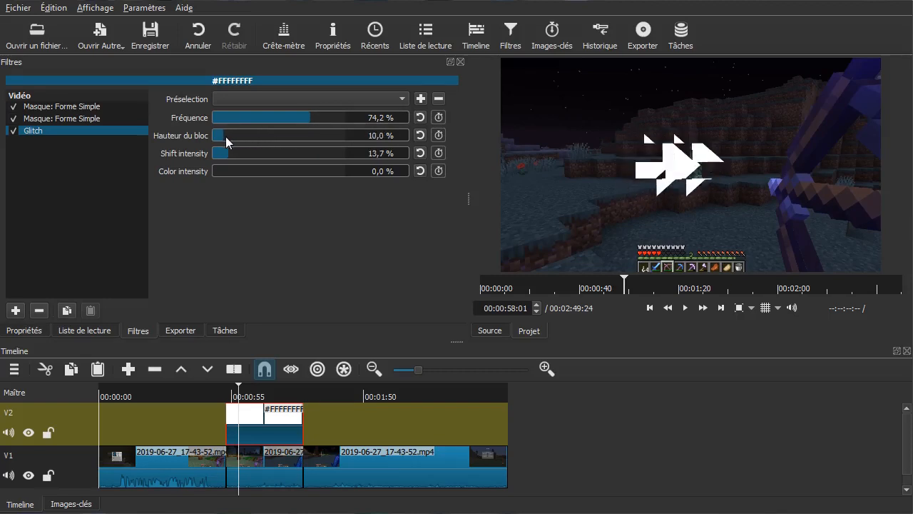
Play the timeline from just before the sped-up segment to preview the glitching fast-forward symbol over the footage
left_click(215, 437)
key("space")
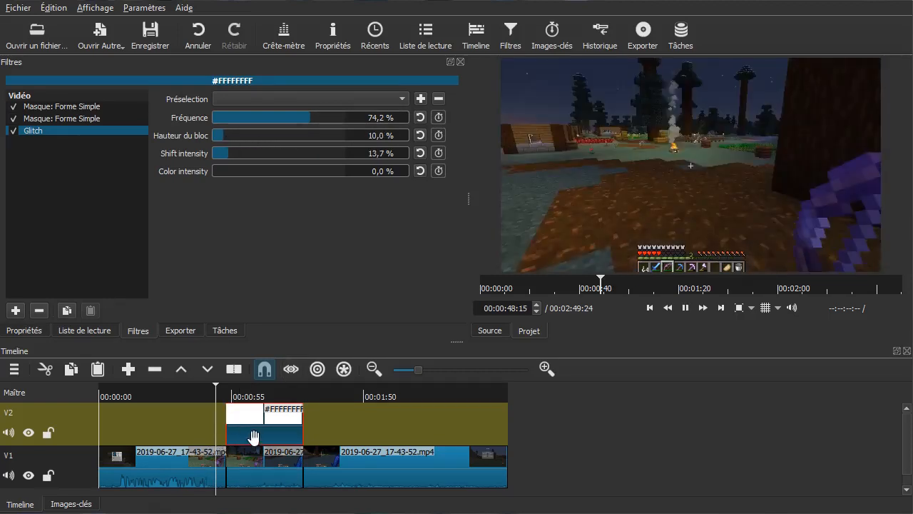
key("space")
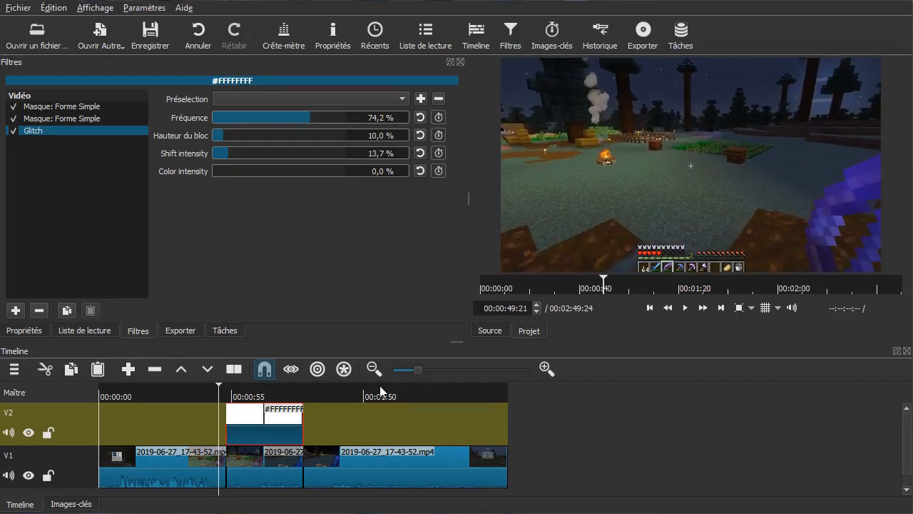
left_click(547, 366)
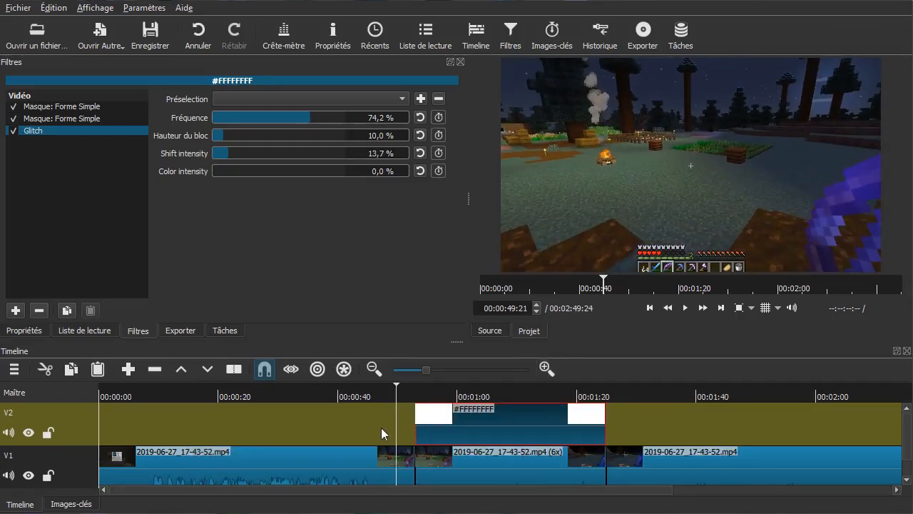
key("space")
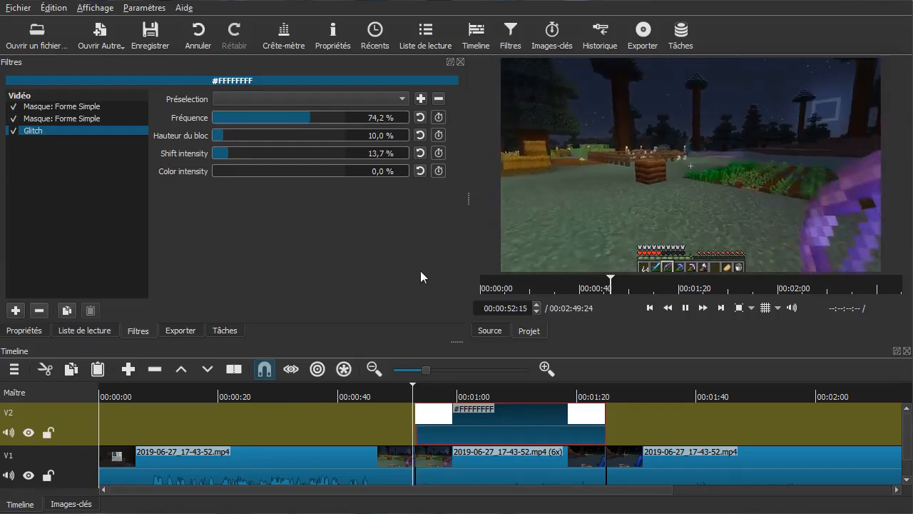
key("space")
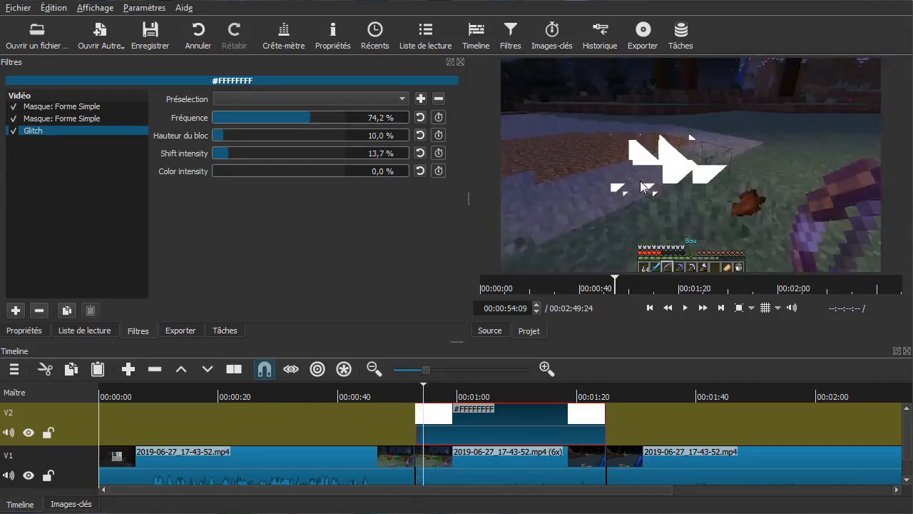
Tune the white clip's Glitch filter to 16,8 % frequency and 3,7 % shift intensity, checking the effect in playback between adjustments
left_click_drag(274, 119, 232, 114)
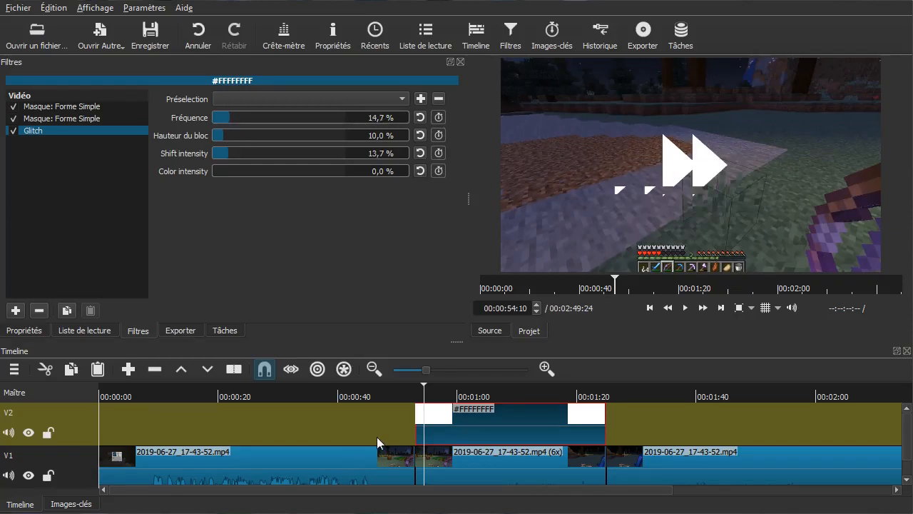
left_click(411, 429)
key("space")
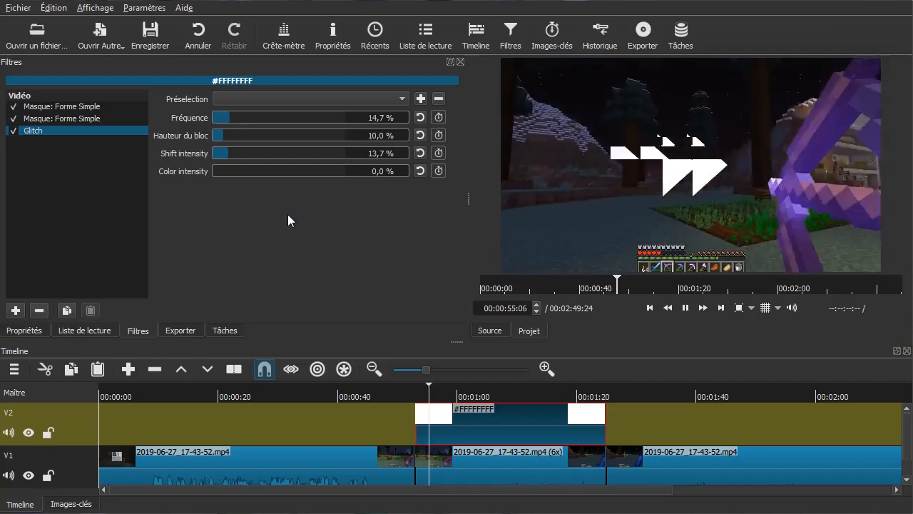
key("space")
left_click_drag(227, 149, 233, 118)
left_click(217, 155)
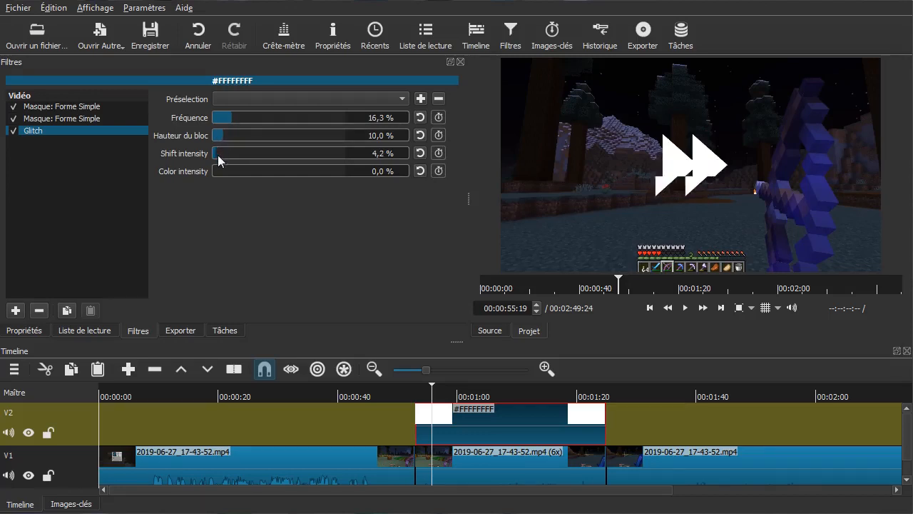
left_click_drag(218, 154, 217, 149)
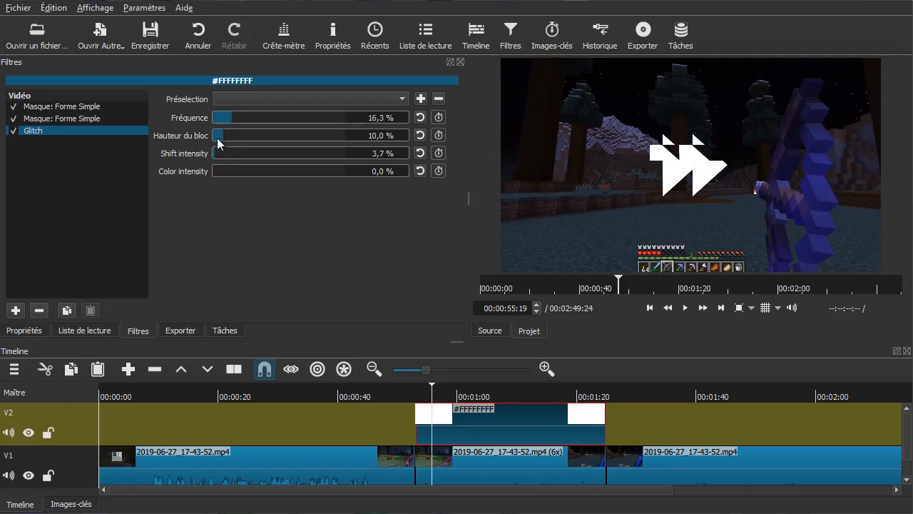
left_click_drag(228, 117, 234, 116)
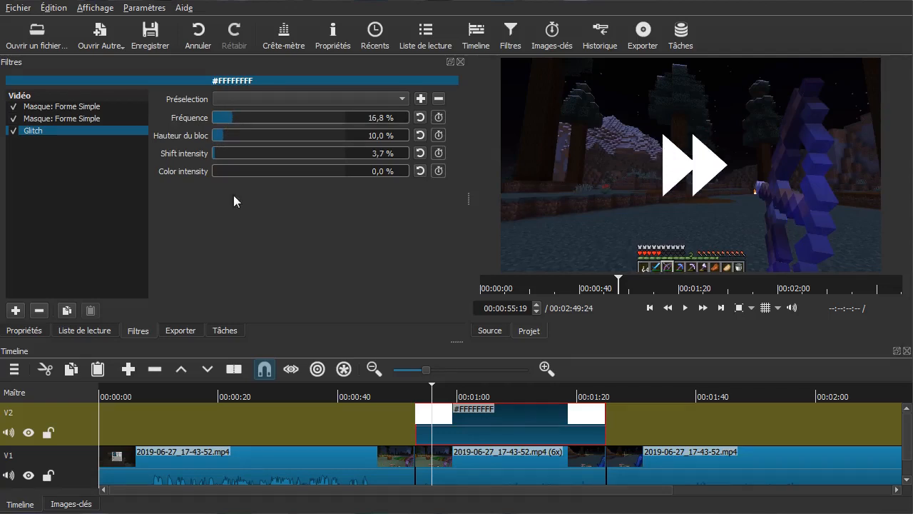
Play the timeline from just before the sped-up segment to check the subtler glitch on the fast-forward symbol
left_click(408, 418)
key("space")
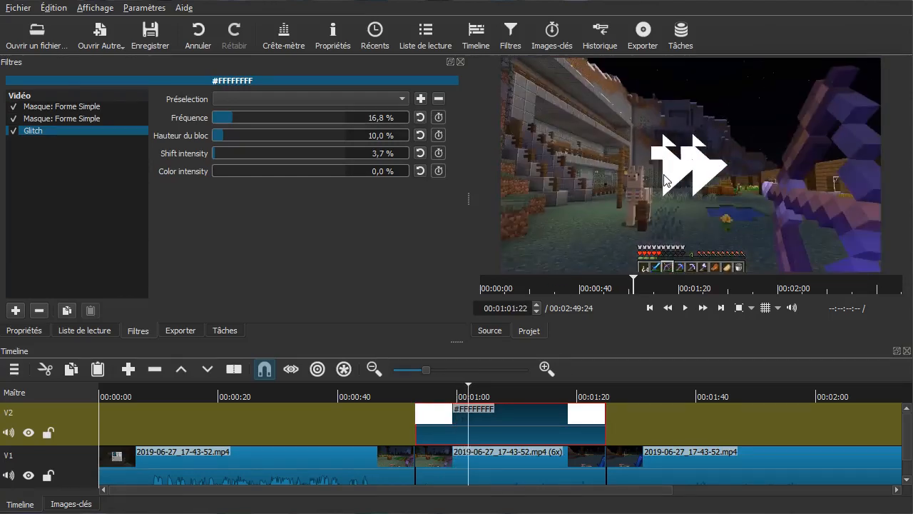
key("space")
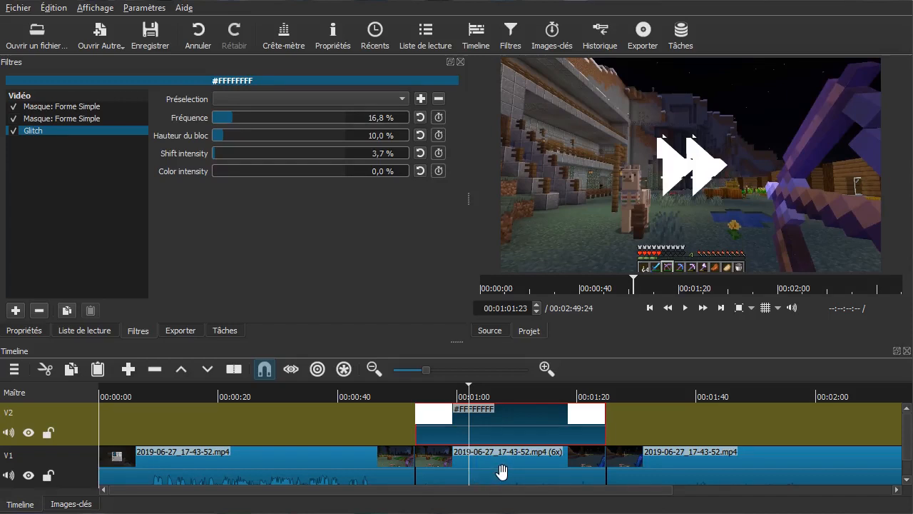
Review the white clip's Glitch settings and add a Glitch filter to the 6x gameplay clip on V1
left_click(502, 473)
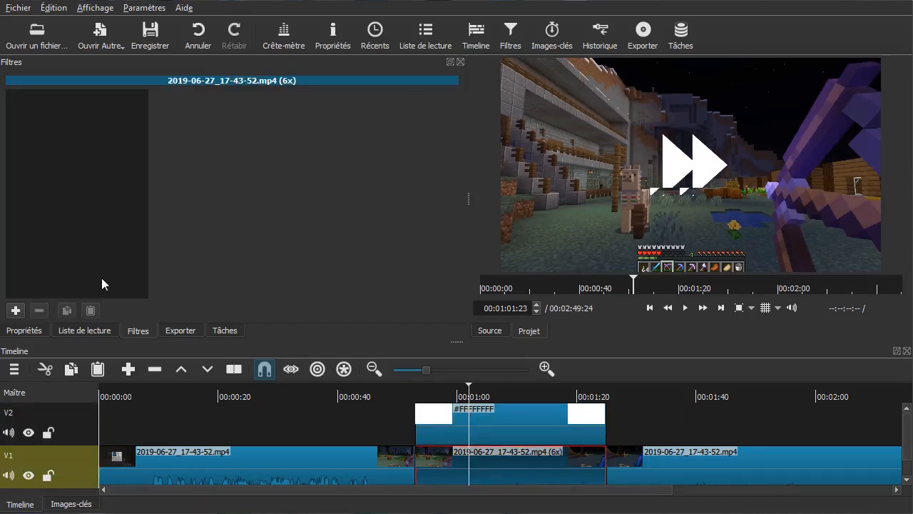
left_click(474, 421)
left_click(41, 132)
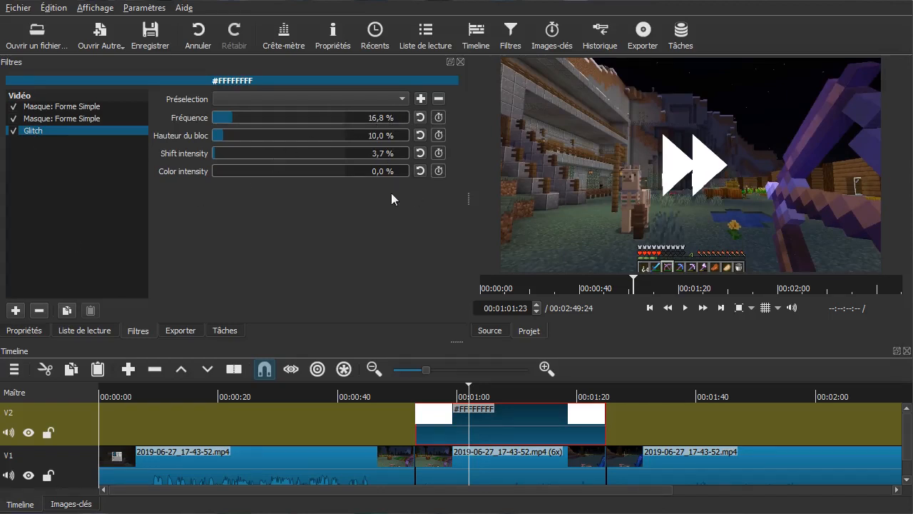
left_click(499, 475)
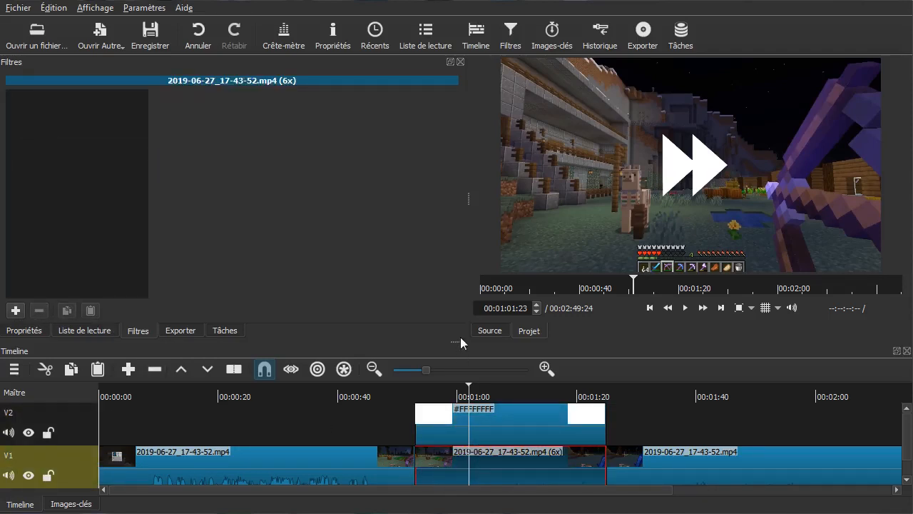
left_click_drag(456, 340, 457, 314)
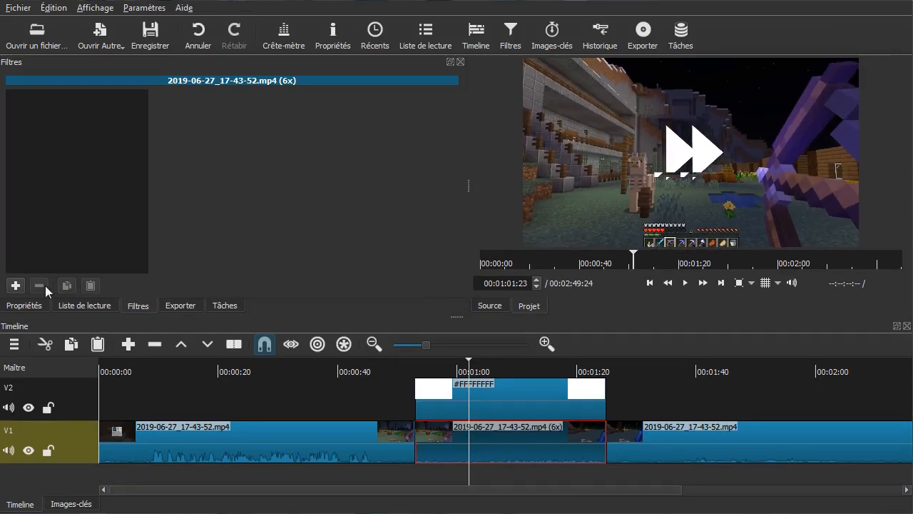
left_click(13, 286)
scroll(183, 247, "down", 4)
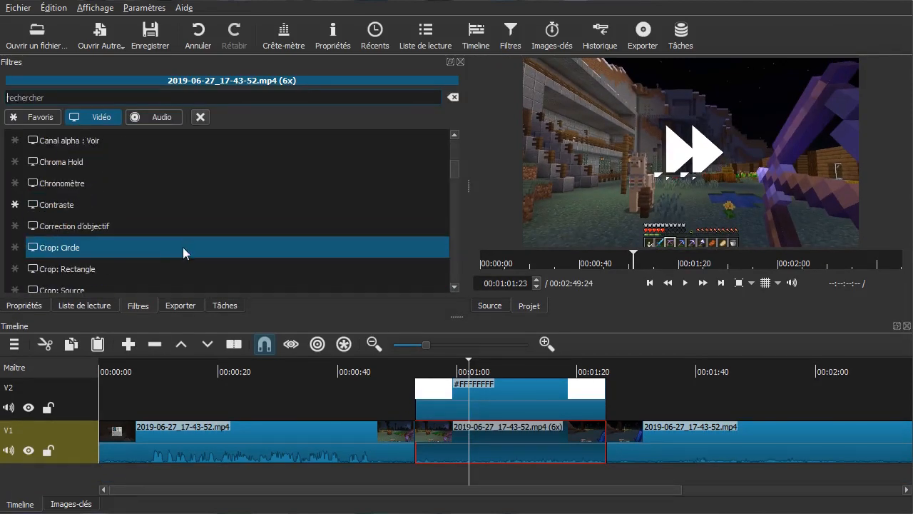
scroll(186, 242, "down", 1)
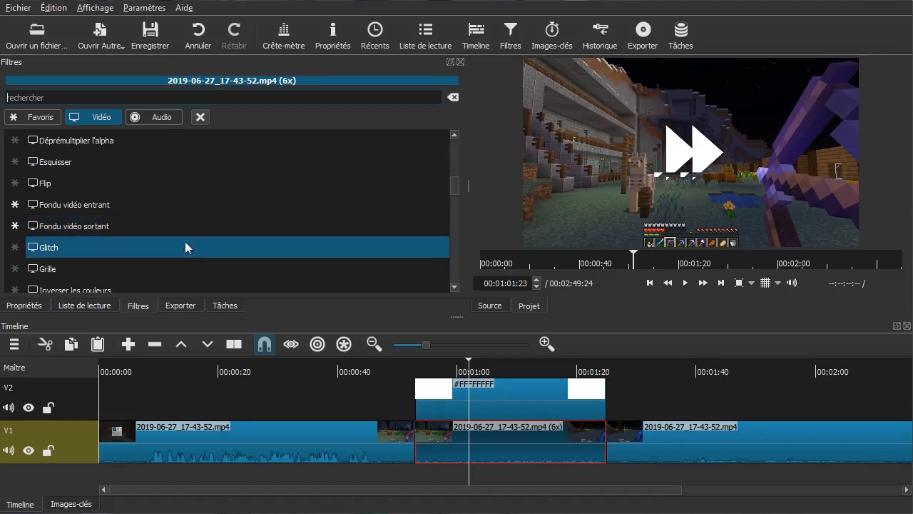
left_click(171, 251)
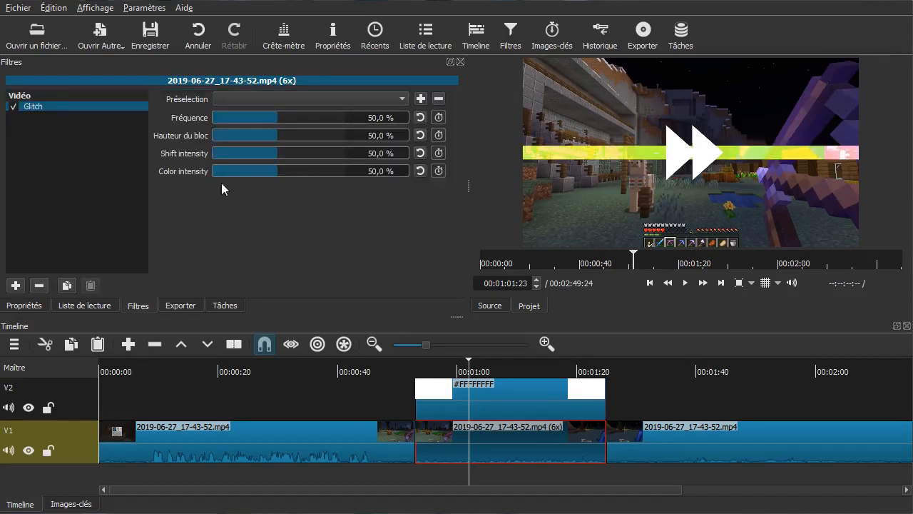
Set the 6x clip's Glitch filter to 16 % frequency, 10 % block height, 4 % shift intensity and 0 % color intensity
double_click(376, 115)
type("16")
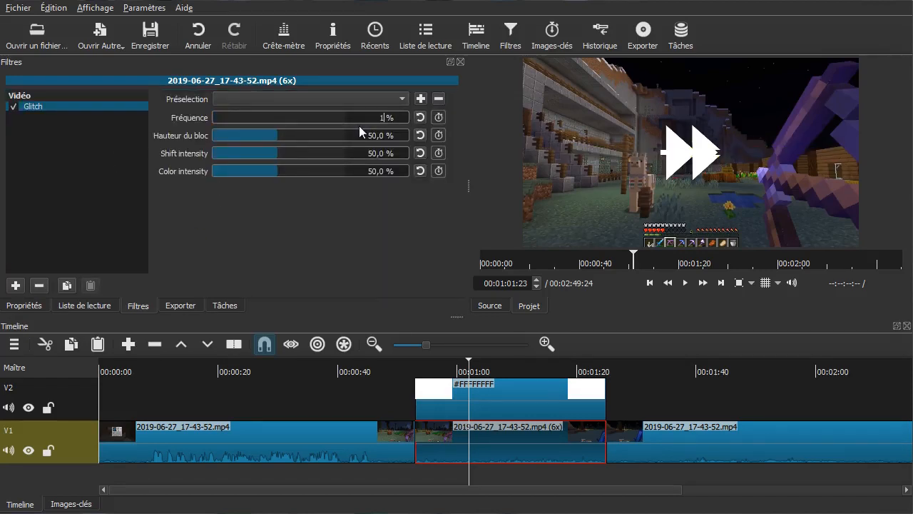
double_click(371, 135)
type("10")
double_click(373, 153)
type("4")
double_click(371, 171)
type("0")
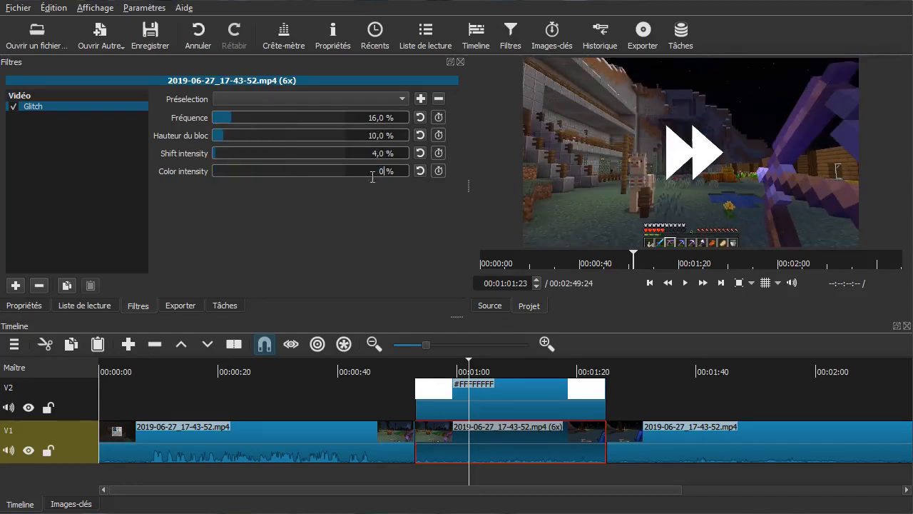
Play from just before the 6x clip to preview the footage and fast-forward symbol glitching together
left_click(411, 475)
key("space")
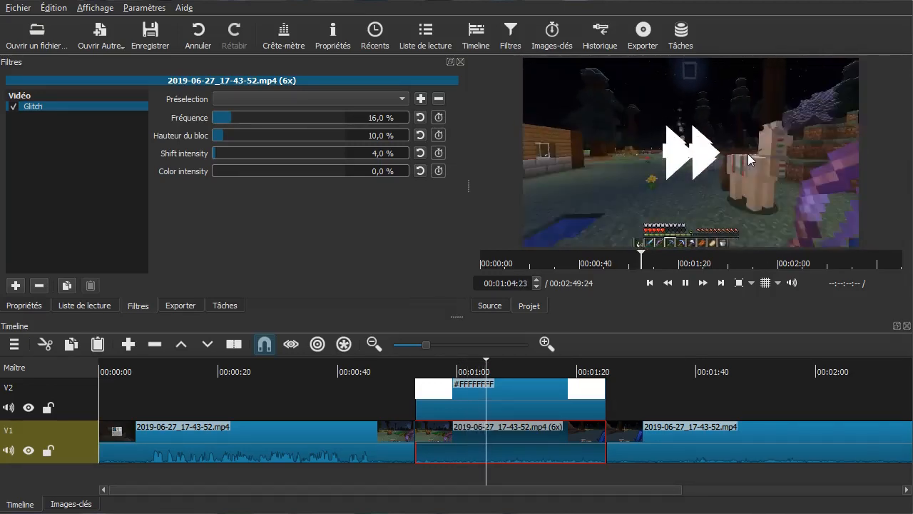
key("space")
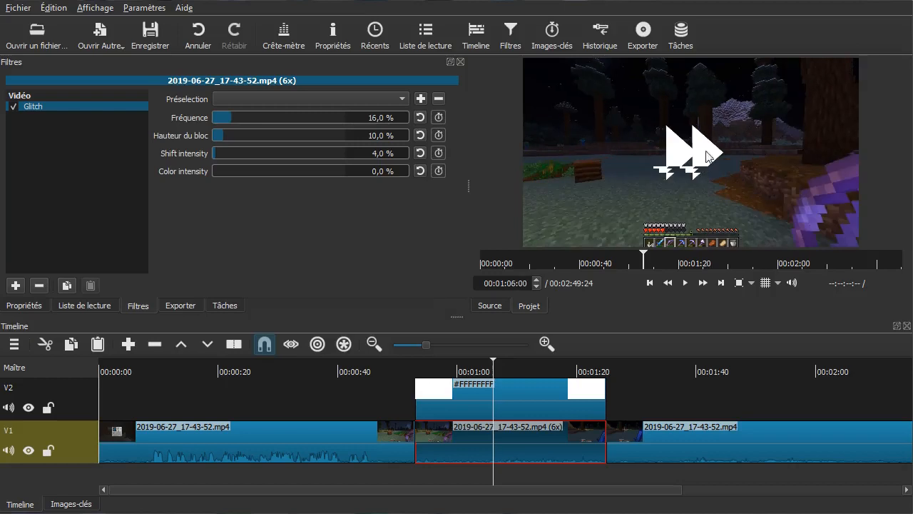
Delete the white fast-forward clip from V2, select the 6x clip and move the playhead to 00:00:55:01
left_click(471, 394)
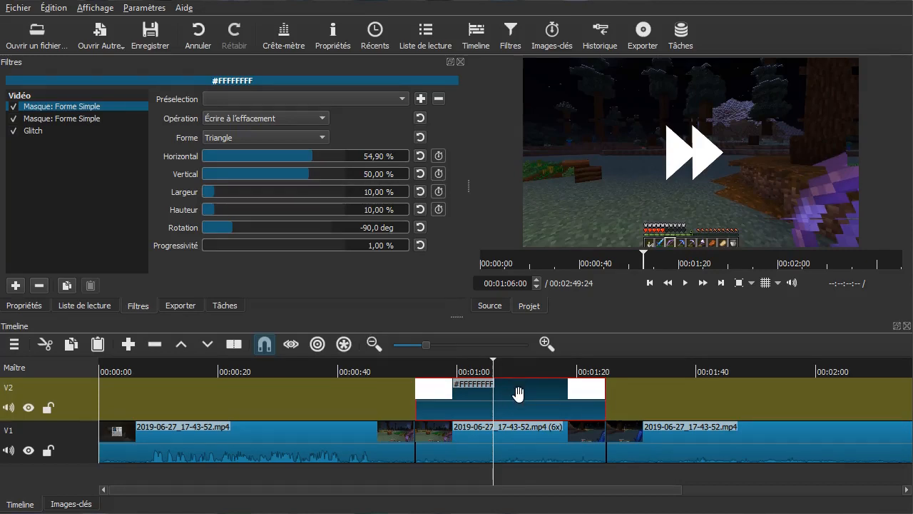
key("Delete")
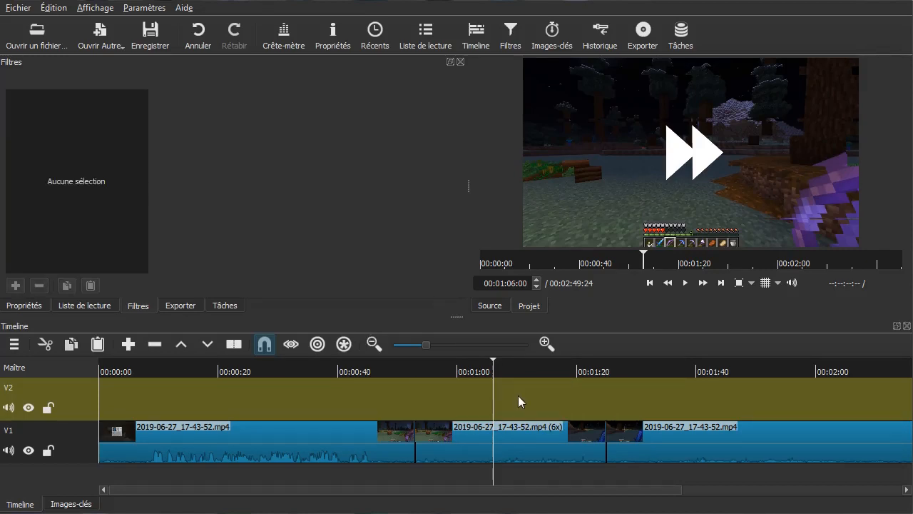
left_click(508, 452)
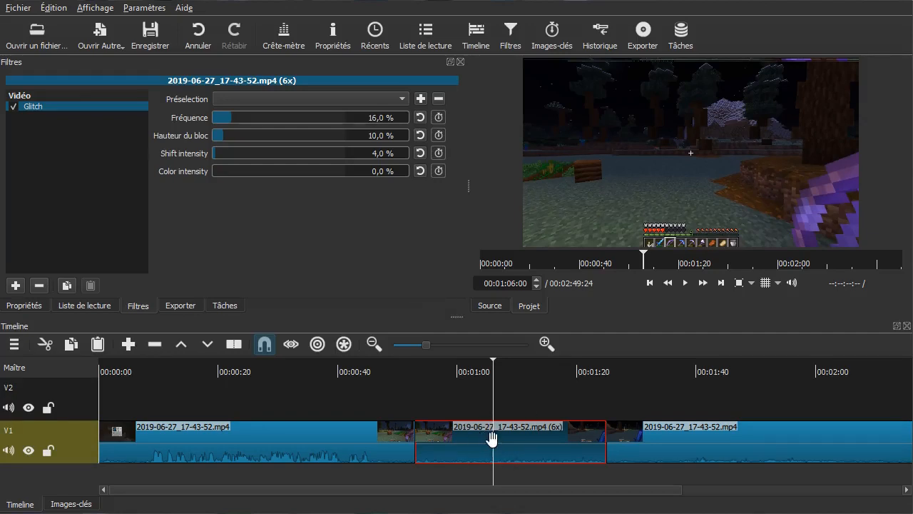
left_click_drag(456, 485, 426, 484)
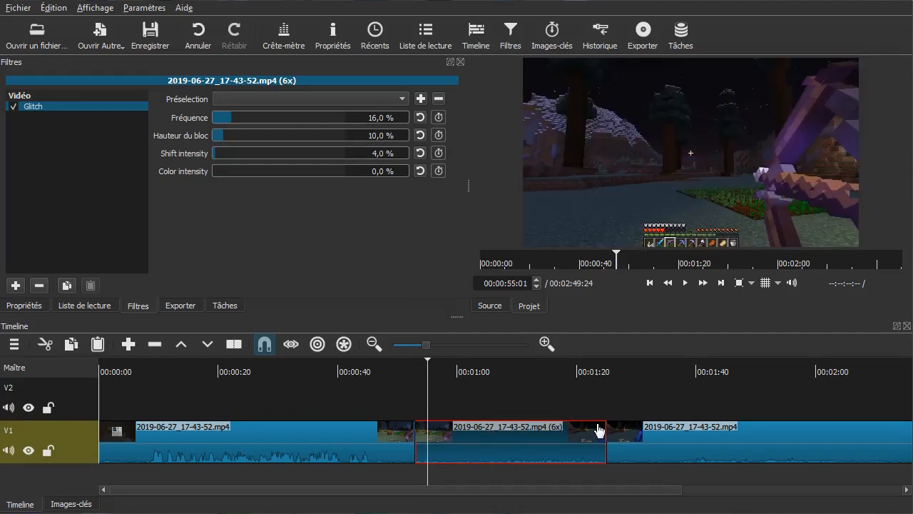
Add a Text: Simple filter to the 6x clip
left_click(15, 285)
scroll(153, 211, "down", 5)
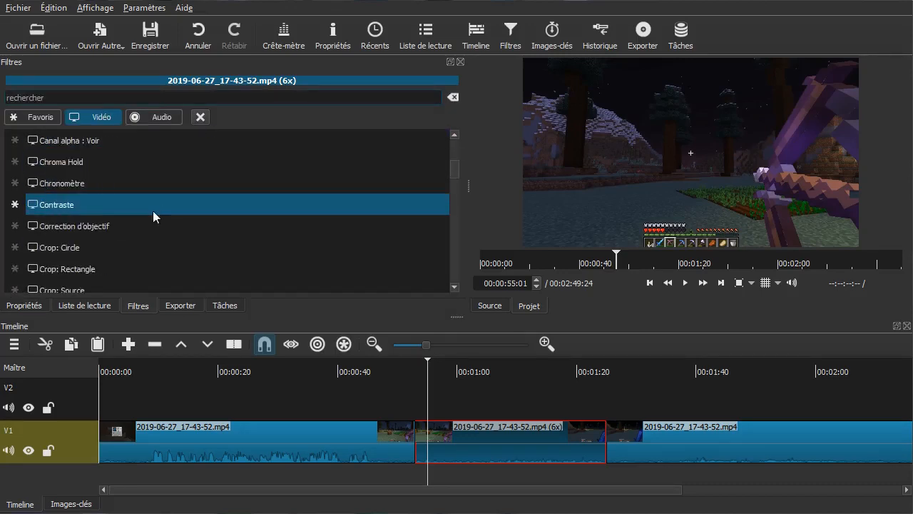
scroll(161, 218, "down", 10)
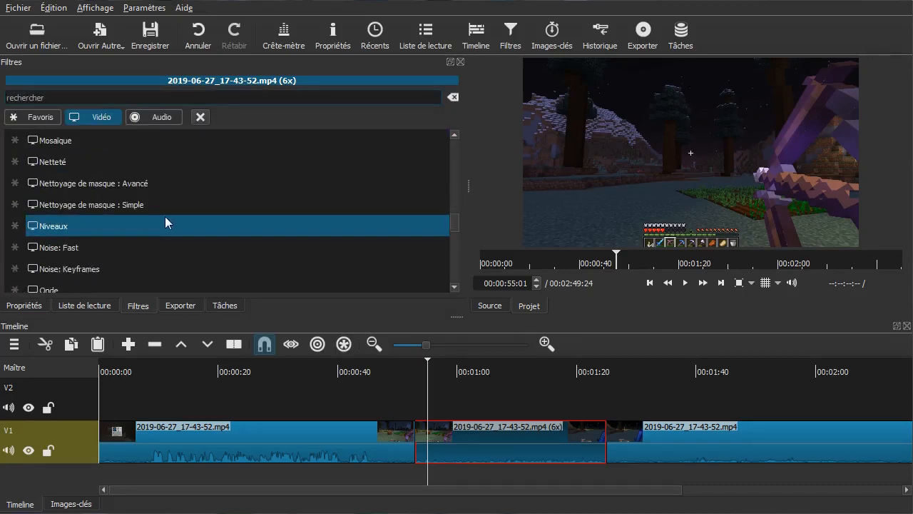
scroll(165, 218, "down", 5)
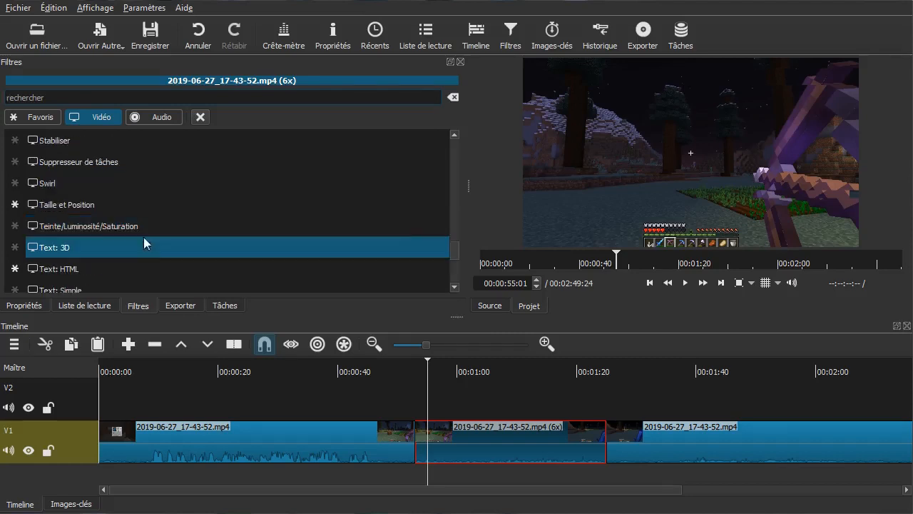
scroll(93, 271, "down", 1)
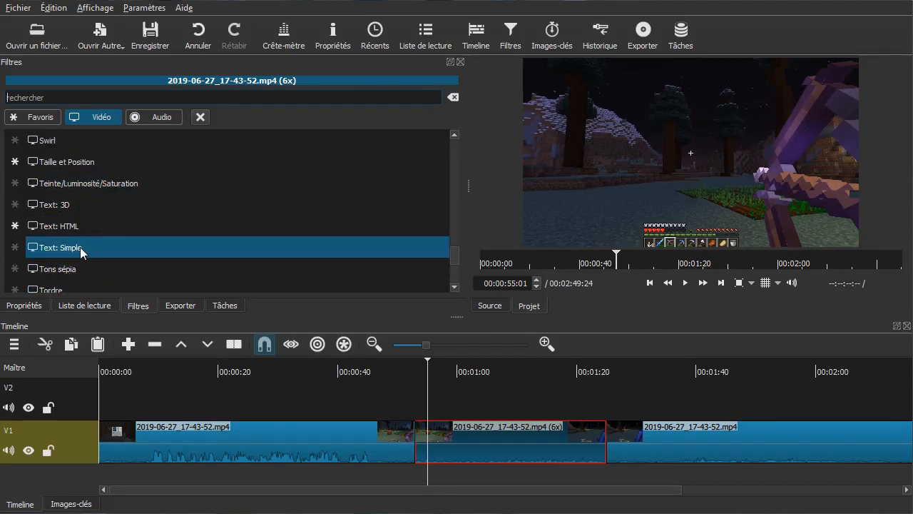
left_click(82, 246)
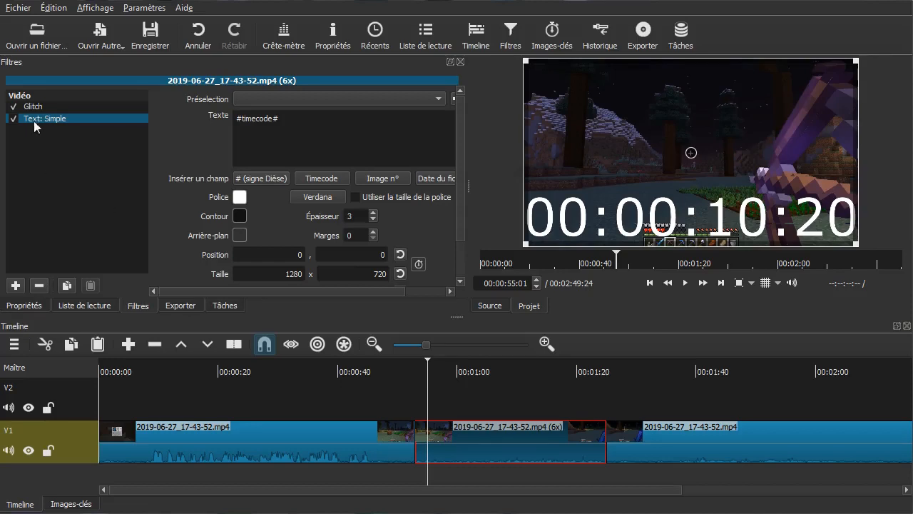
Move the Text: Simple filter above Glitch in the filter order and disable the Glitch filter
left_click_drag(41, 118, 56, 99)
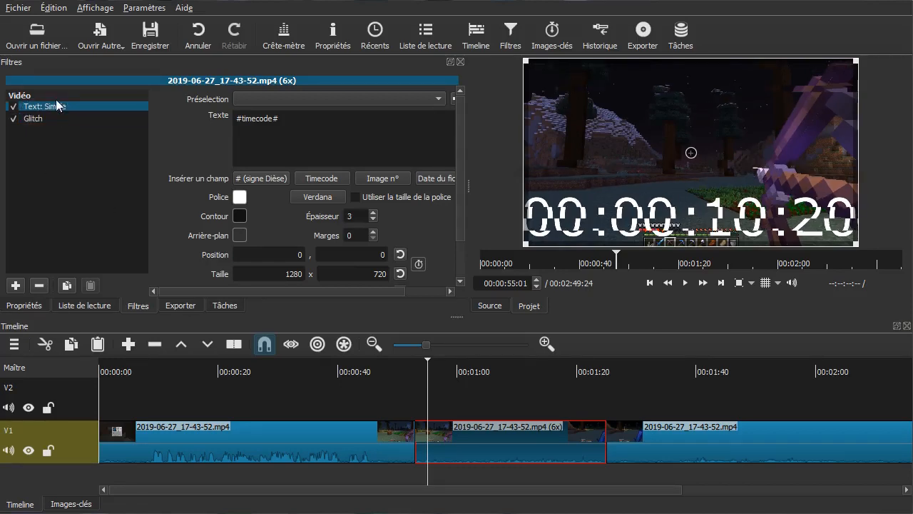
left_click(14, 120)
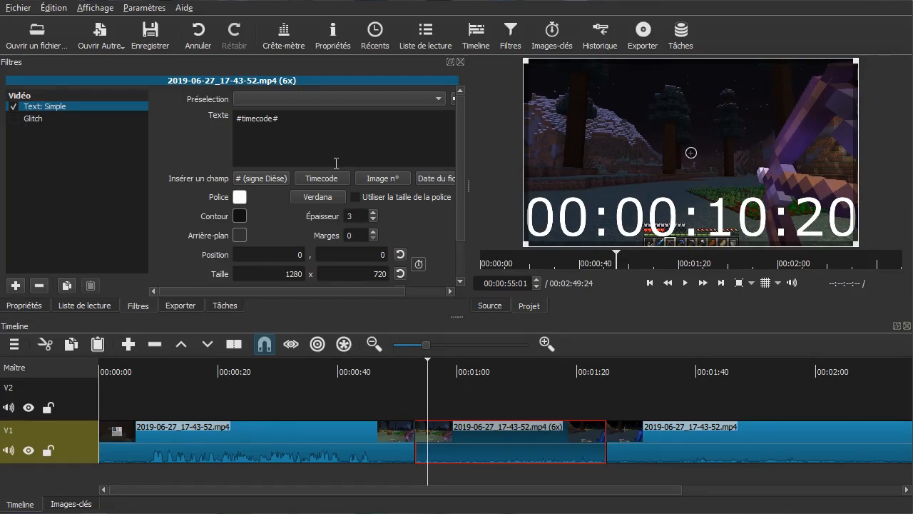
Replace the timecode text with "123456789" and set its outline thickness to 0
triple_click(269, 122)
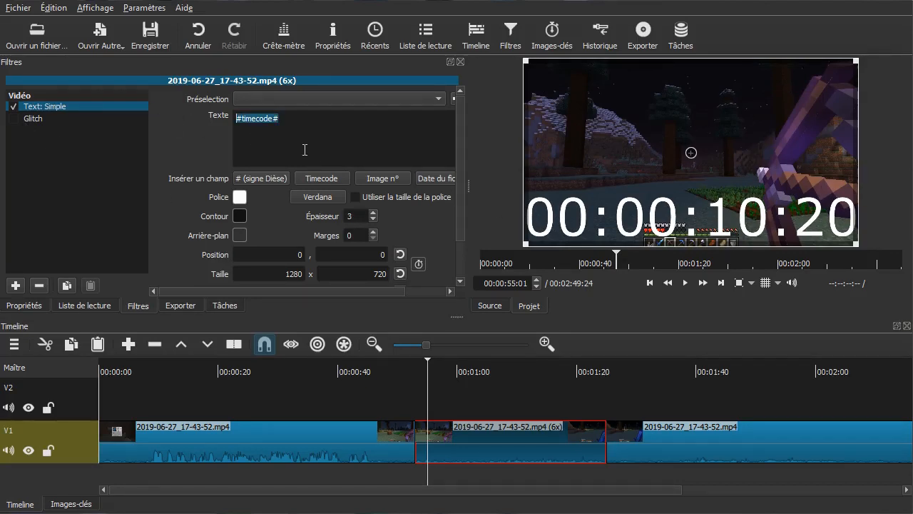
type("123456")
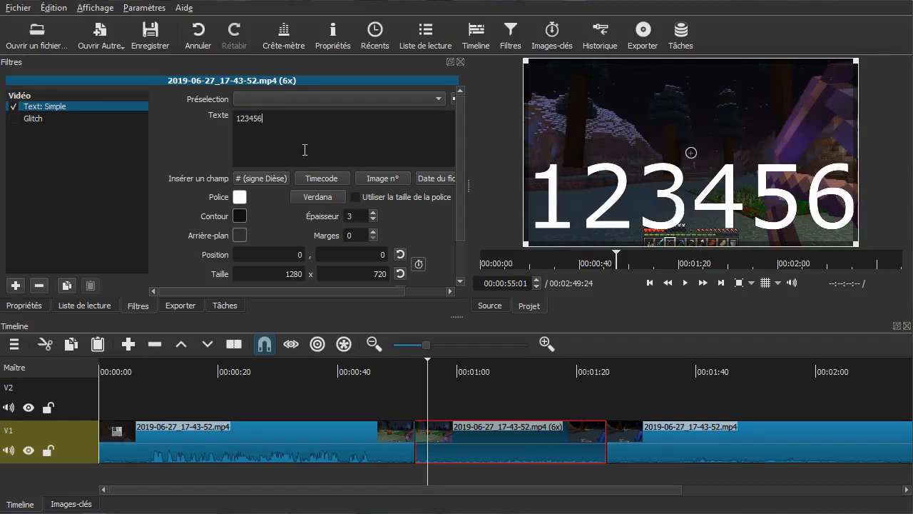
type("789")
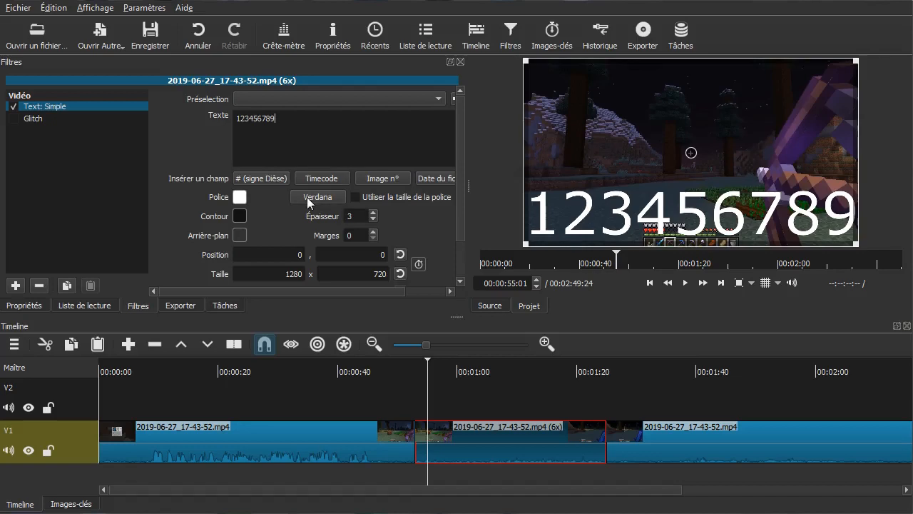
left_click(351, 216)
key("BackSpace")
type("0")
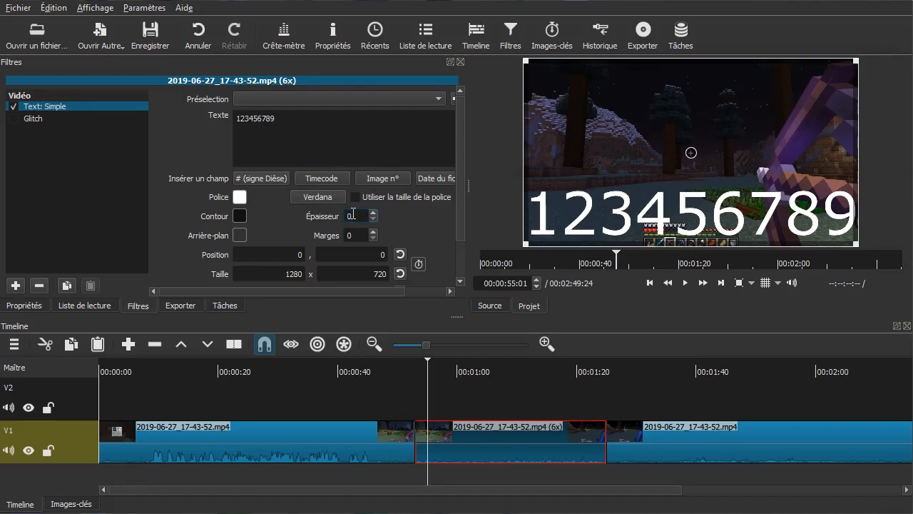
Change the font of the Text: Simple filter to Webdings
left_click(311, 198)
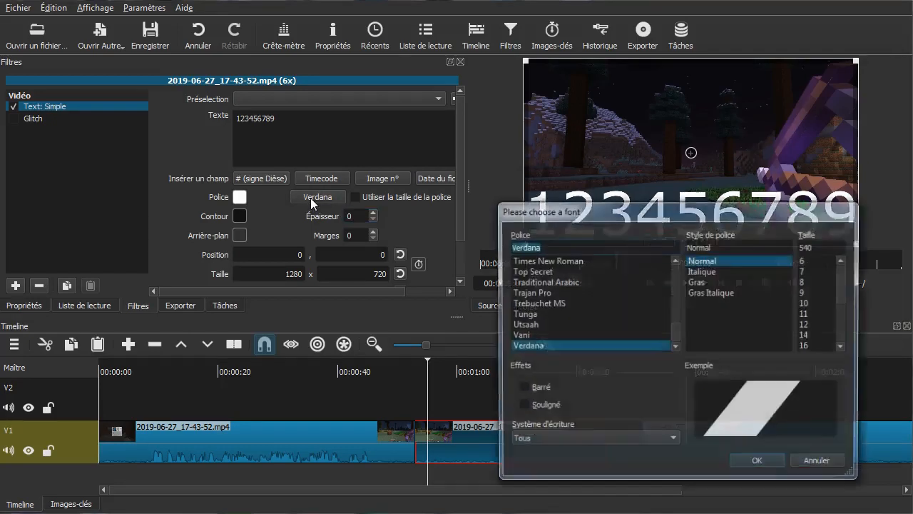
left_click_drag(592, 212, 200, 62)
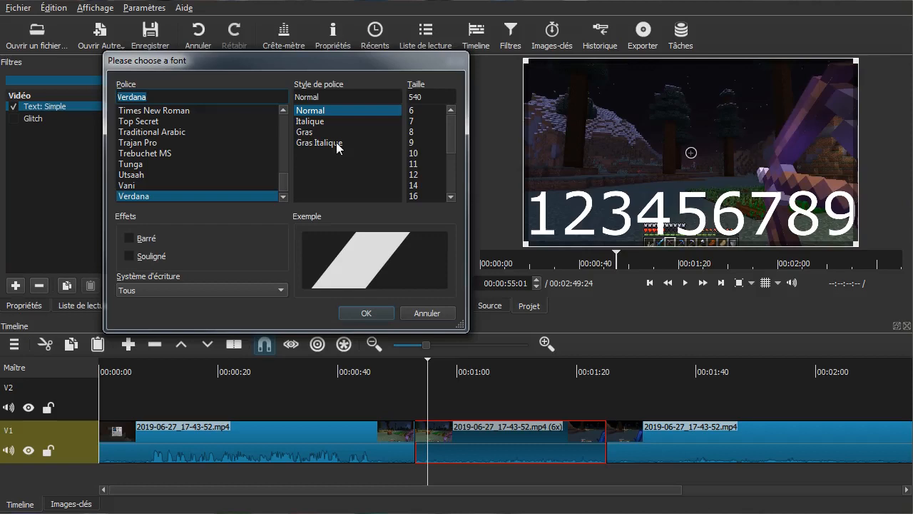
left_click(280, 197)
left_click(281, 197)
left_click(280, 197)
left_click(281, 195)
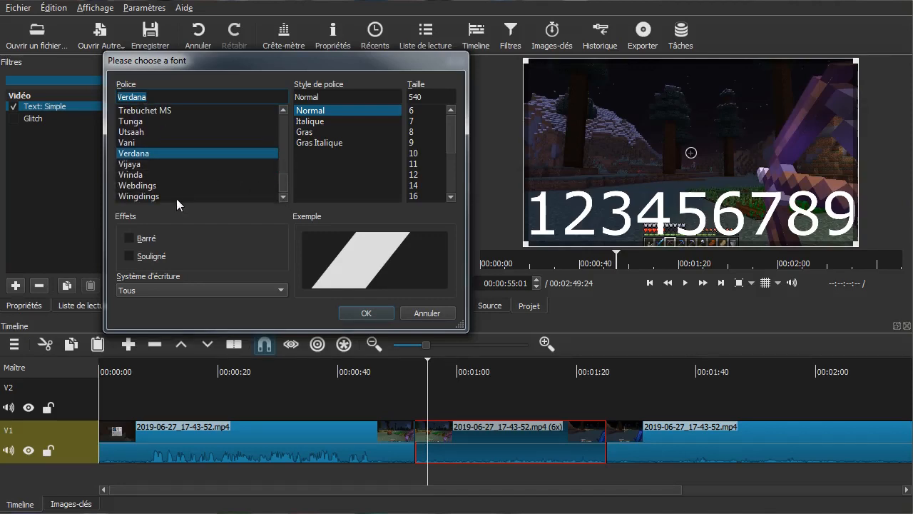
left_click(142, 186)
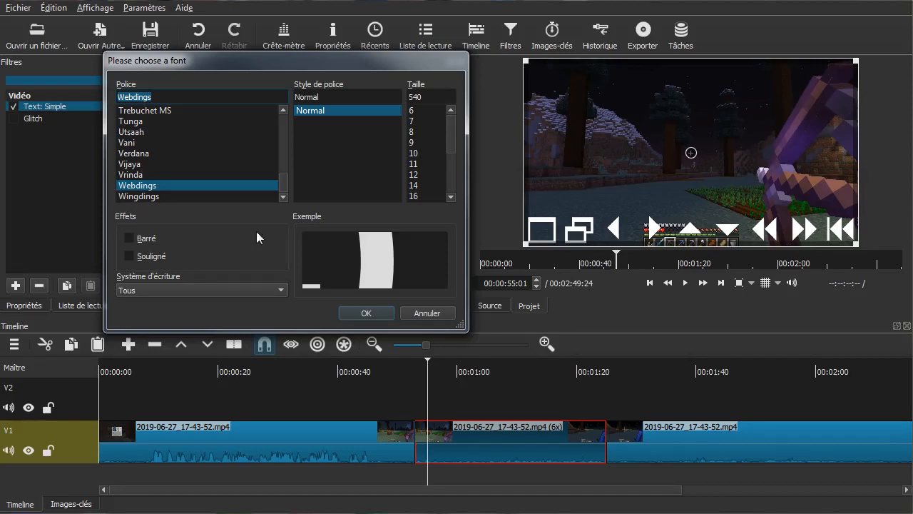
left_click(365, 313)
Insert "azbd" before the digits in the filter text to preview other Webdings symbols
left_click(287, 120)
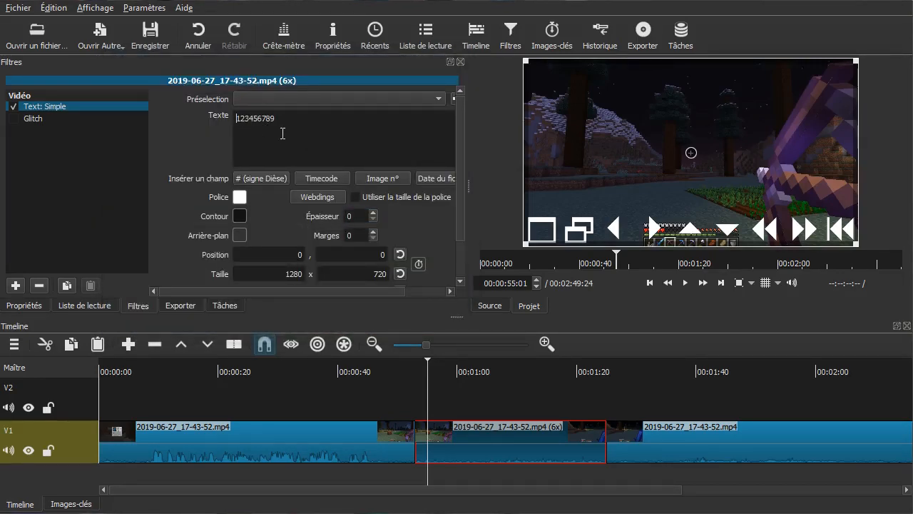
type("a")
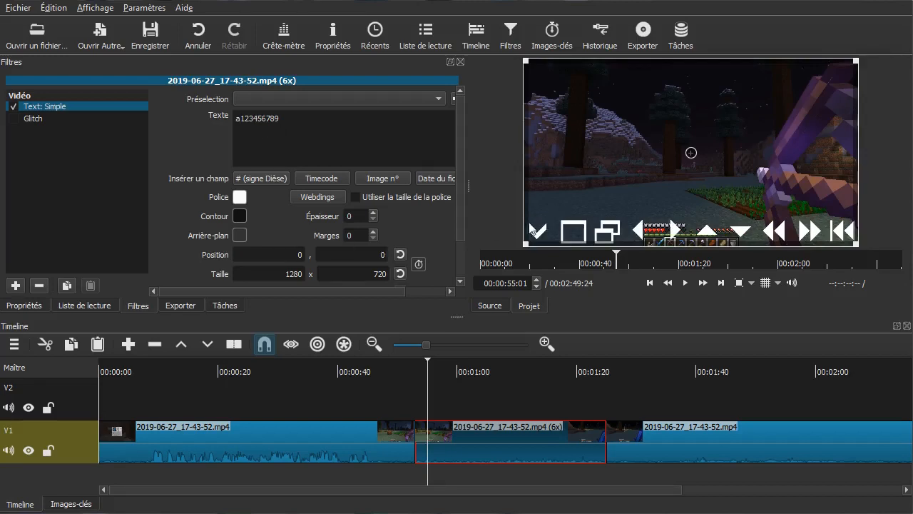
type("z")
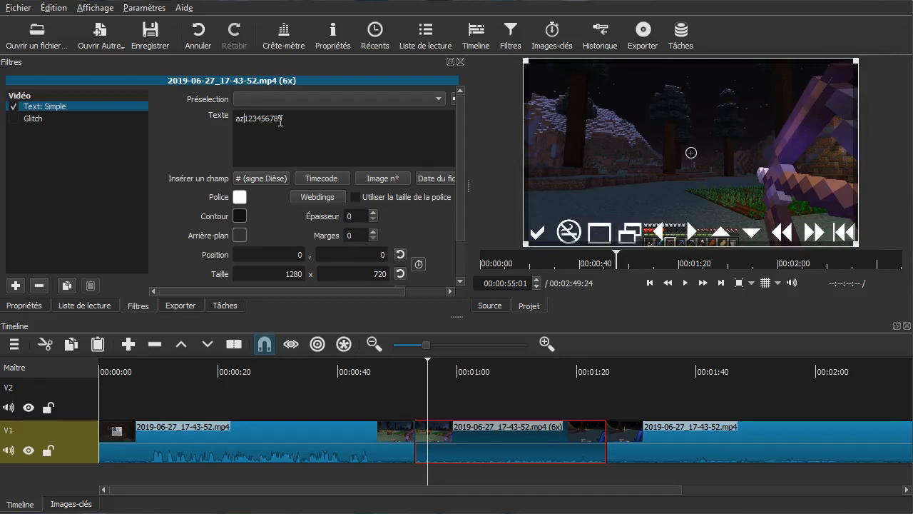
type("bd")
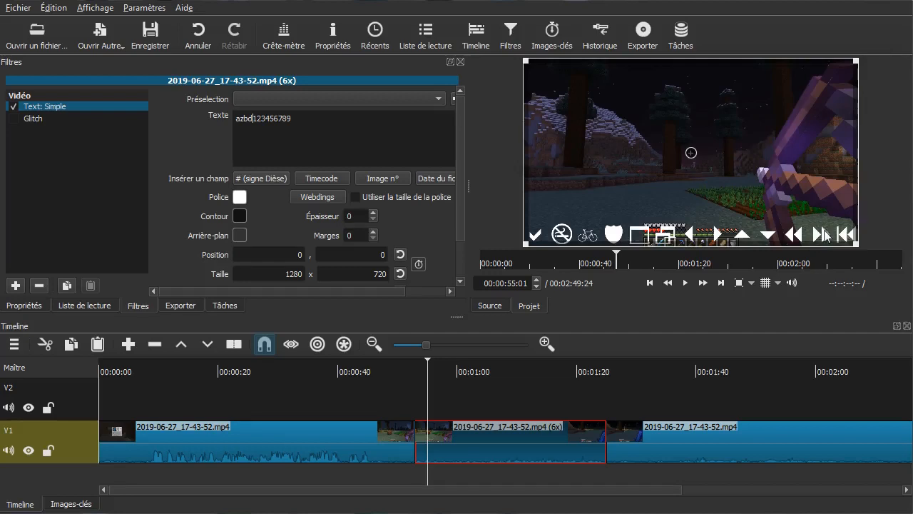
Replace the whole filter text with "8" so that it shows only the fast-forward symbol
left_click_drag(318, 120, 167, 100)
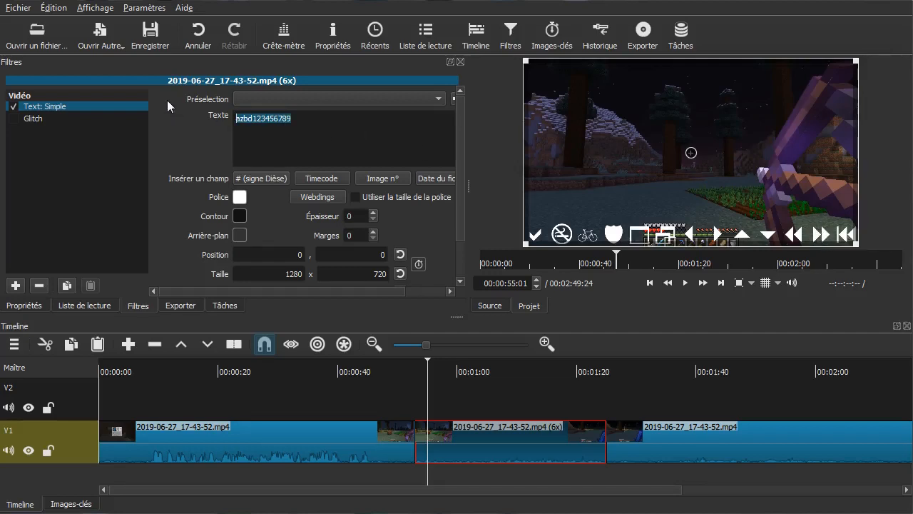
type("7")
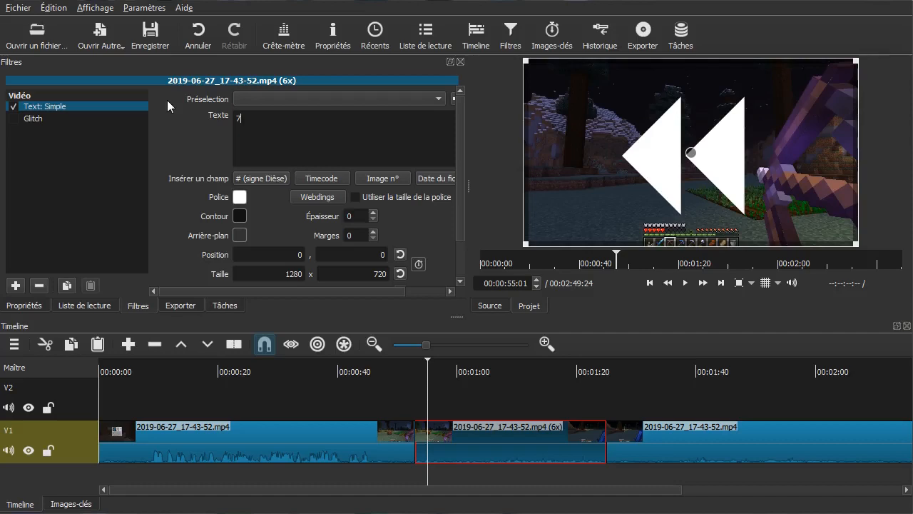
key("BackSpace")
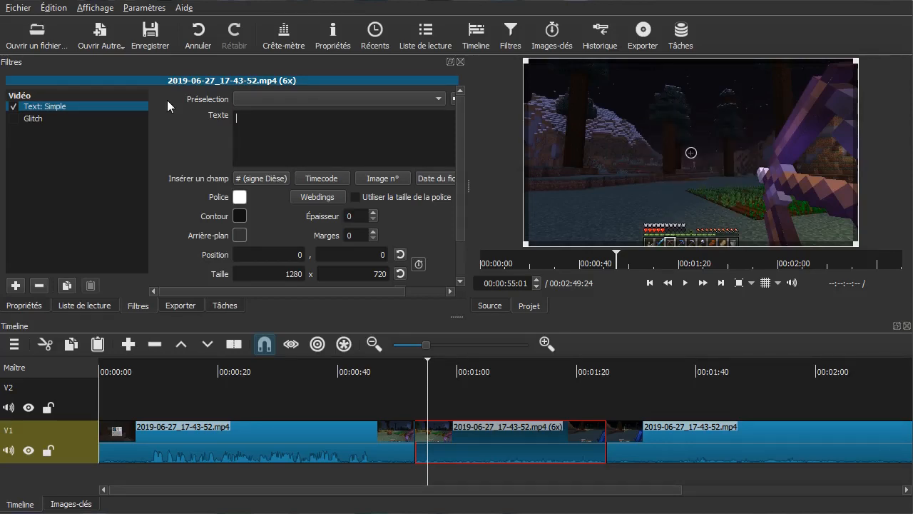
type("8")
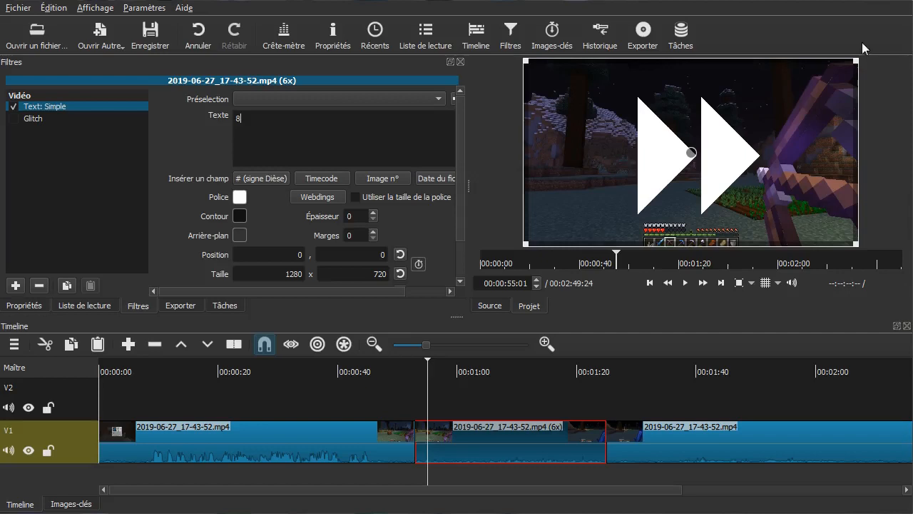
Shrink the text frame to about 946 x 500, centre it at about 179, 106, and enable the Glitch filter again
left_click_drag(856, 62, 768, 116)
left_click_drag(645, 180, 702, 151)
left_click(13, 120)
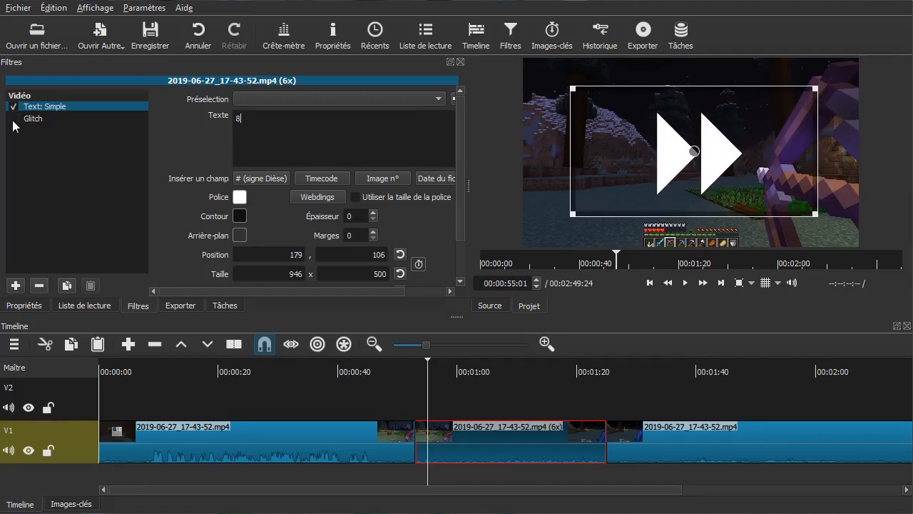
Play the 6x segment to review the glitching symbol, selecting track V1 to hide the text frame, and pause playback
left_click(402, 396)
key("space")
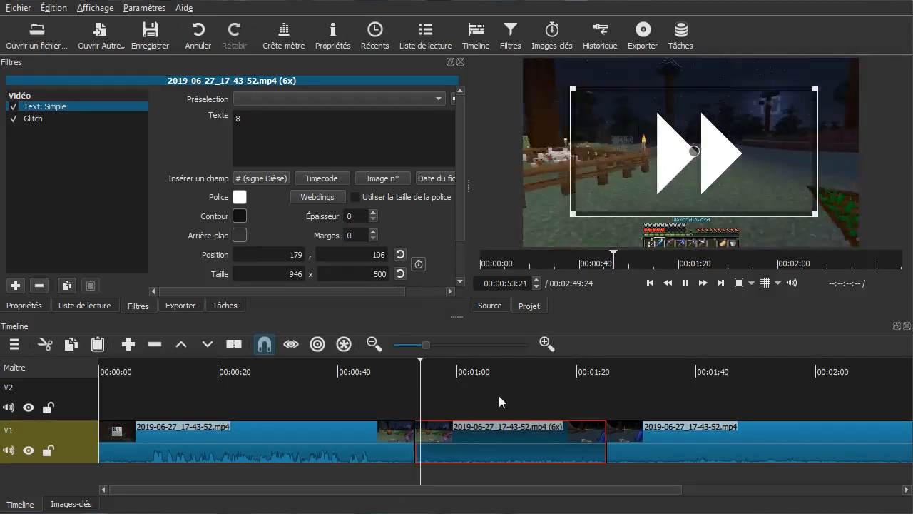
key("space")
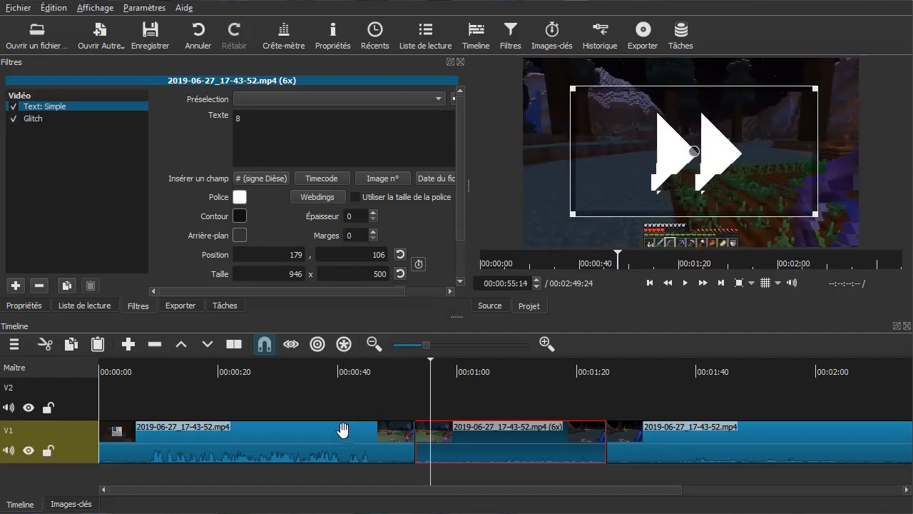
left_click(64, 459)
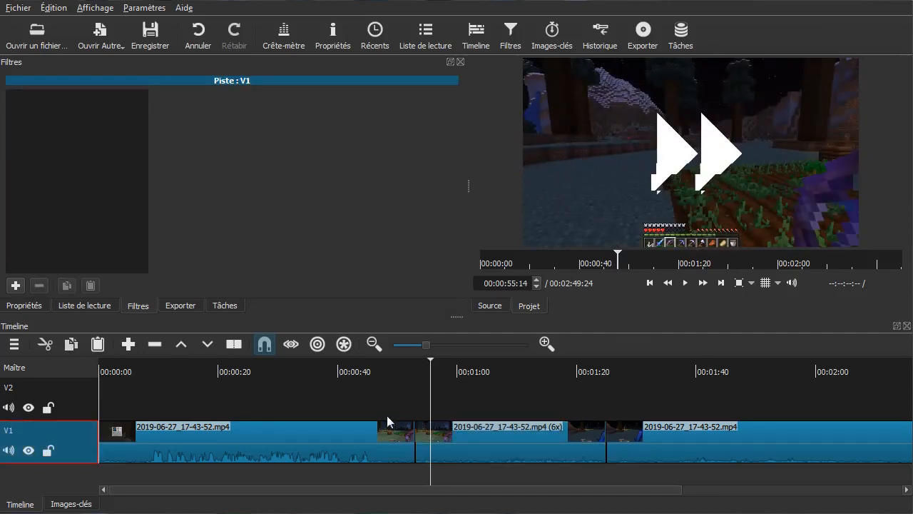
key("space")
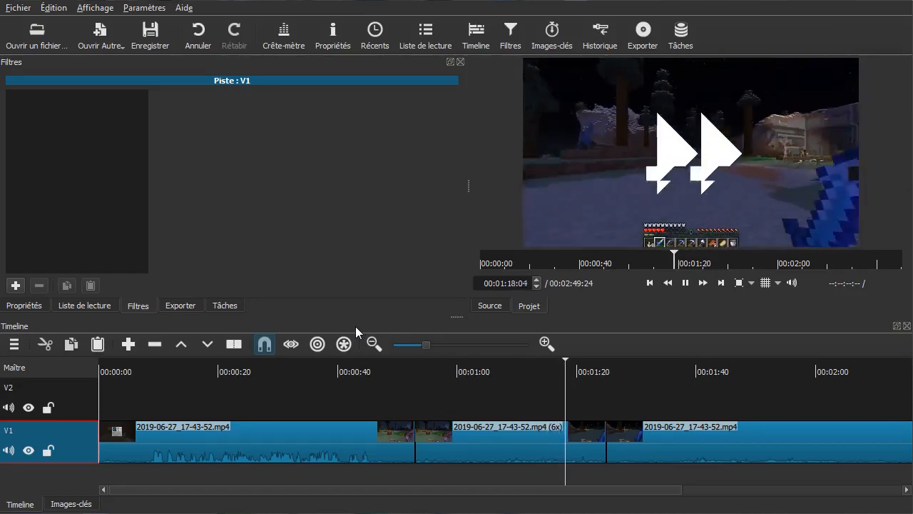
left_click(738, 180)
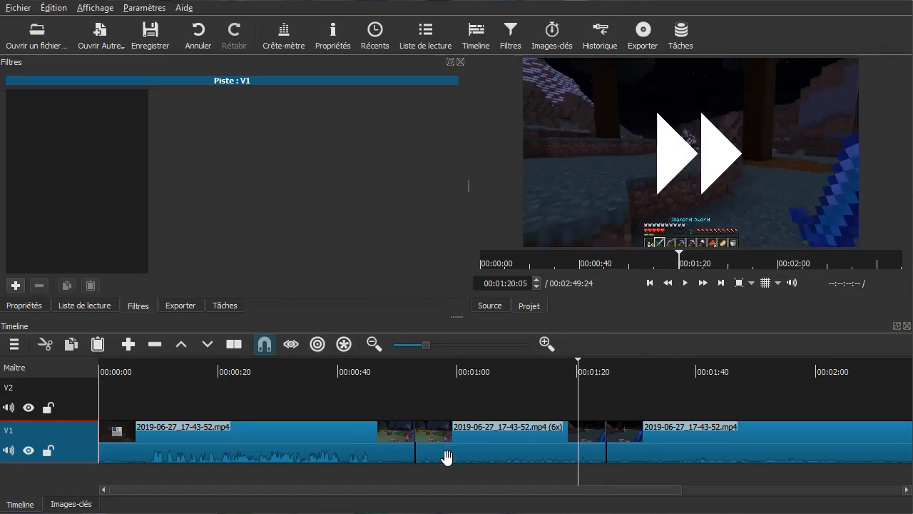
Try the digits 5, 6, 7, 9, 1, 2, 3 and 4 as the text of the 6x clip to preview their Webdings symbols
left_click(457, 428)
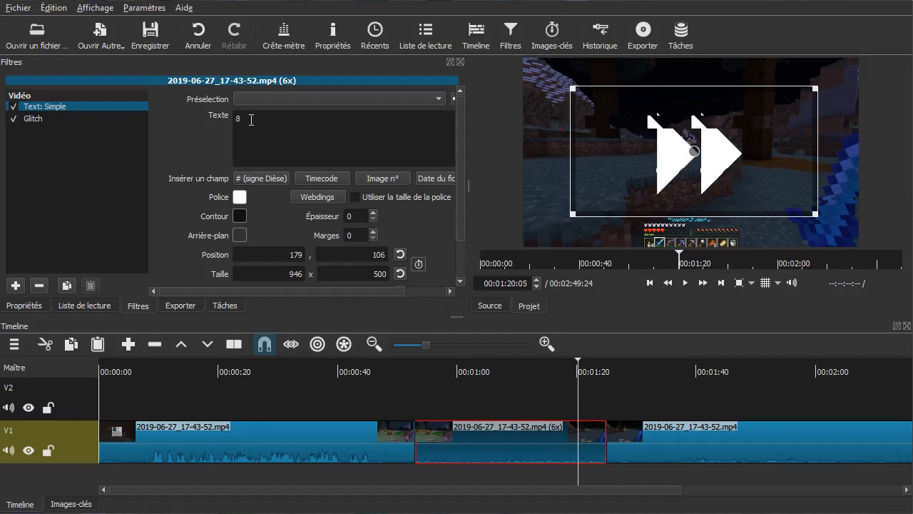
key("BackSpace")
type("5")
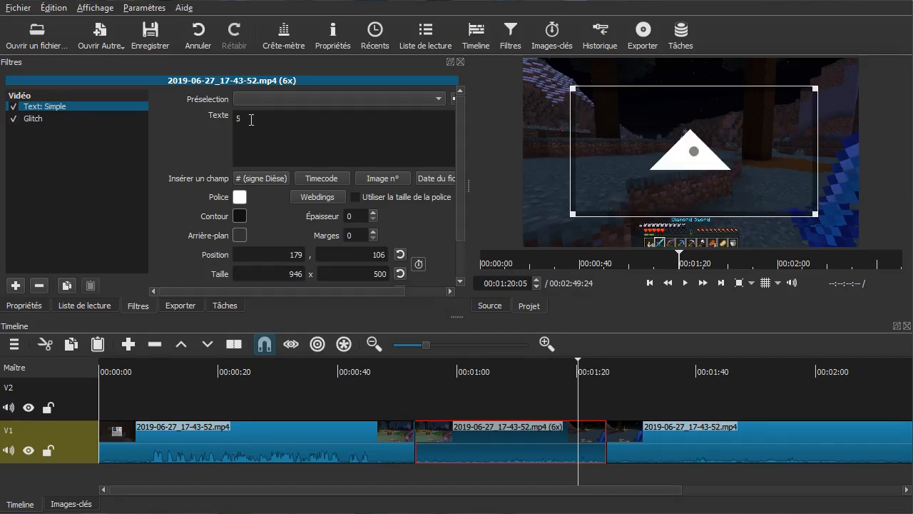
key("BackSpace")
type("6")
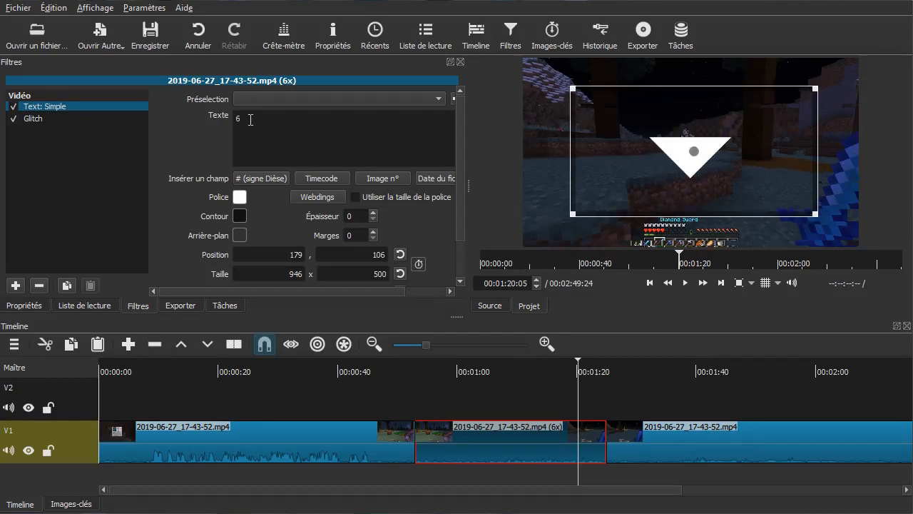
key("BackSpace")
type("7")
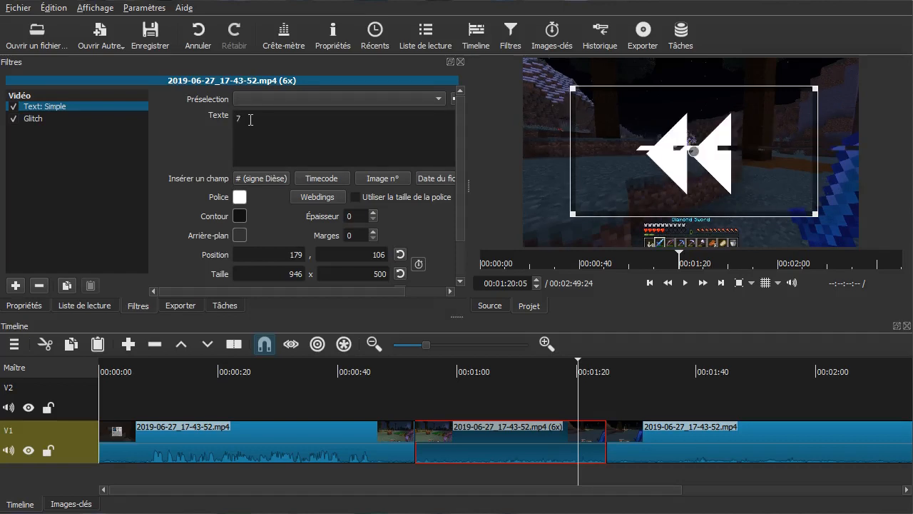
key("BackSpace")
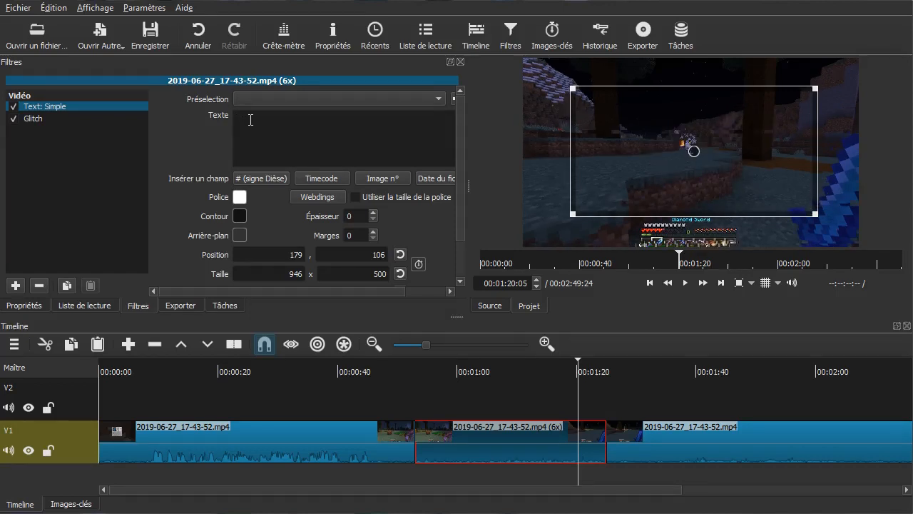
type("9")
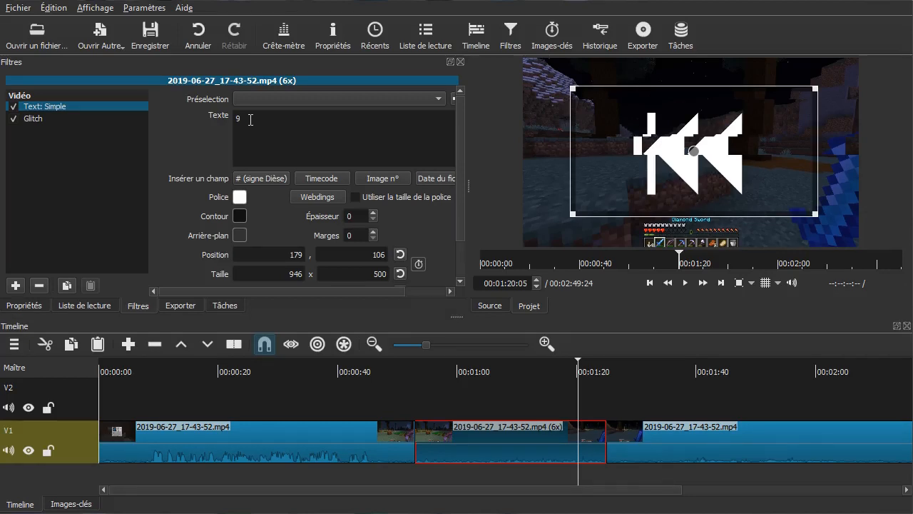
key("BackSpace")
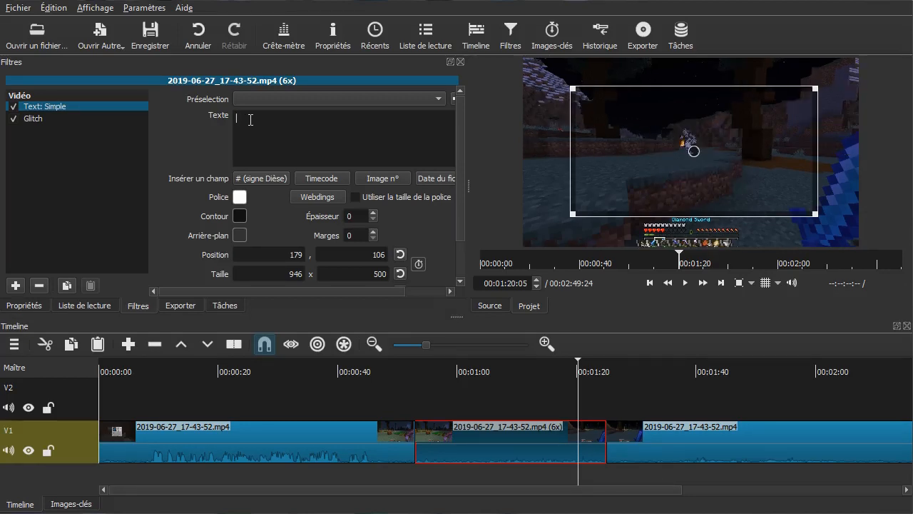
type("1")
key("BackSpace")
type("2")
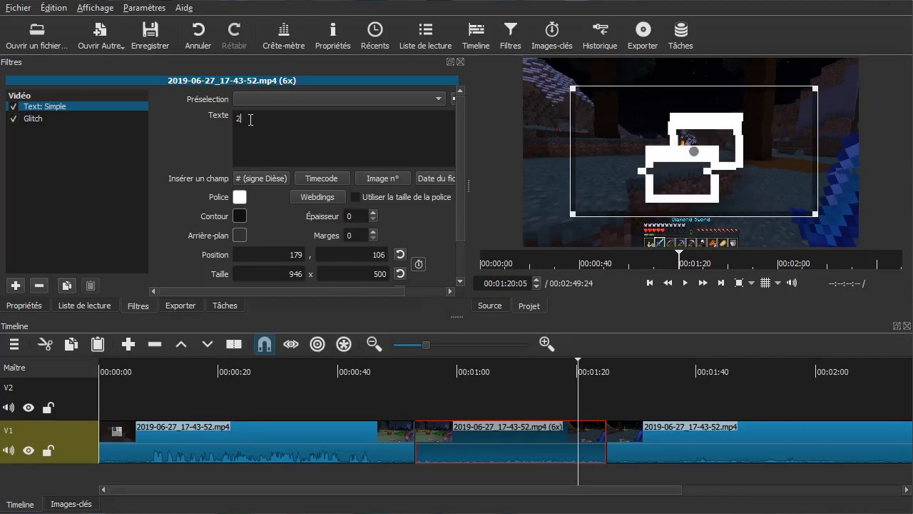
type("3")
key("BackSpace")
type("4")
key("BackSpace")
key("BackSpace")
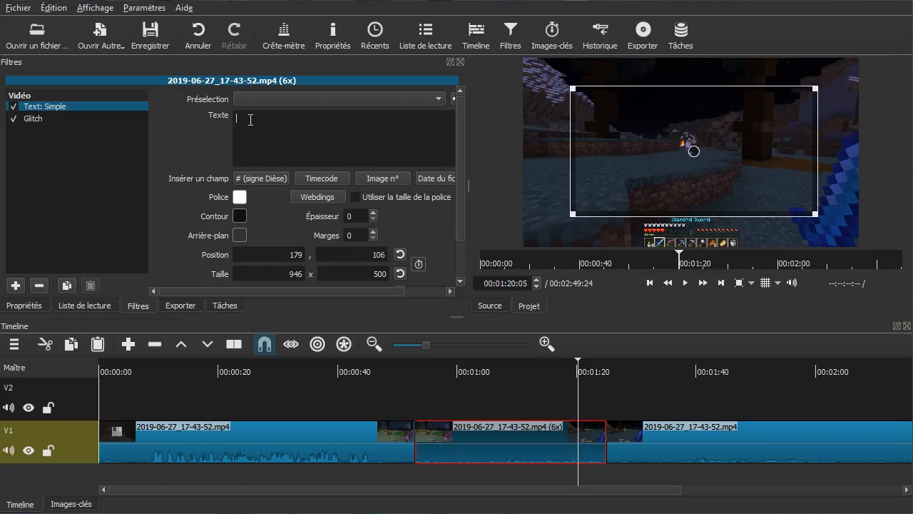
type("2")
key("BackSpace")
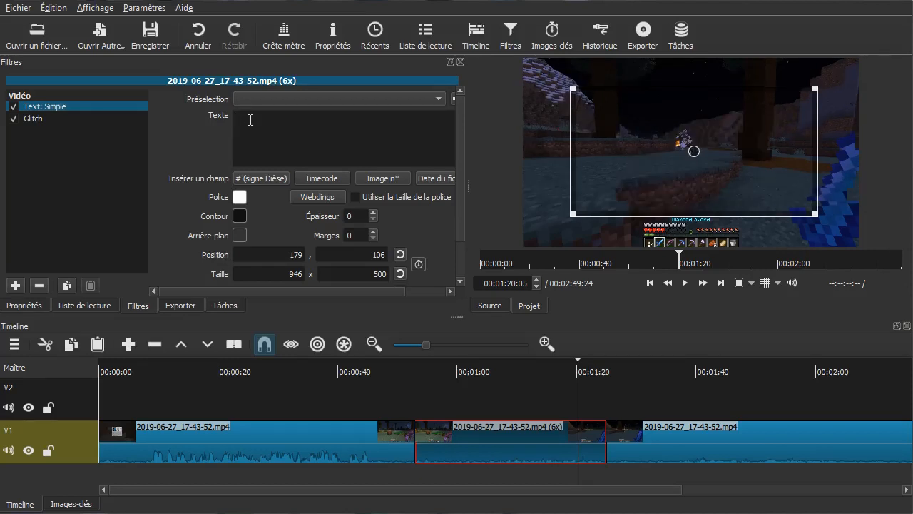
Try "/", "*" and "7" as the symbol text, and set the text back to "8"
type("/")
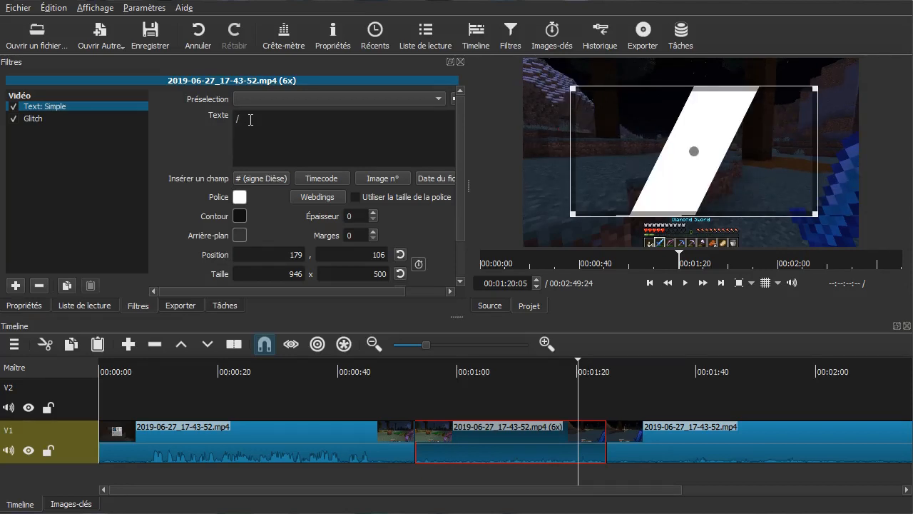
key("BackSpace")
type("*")
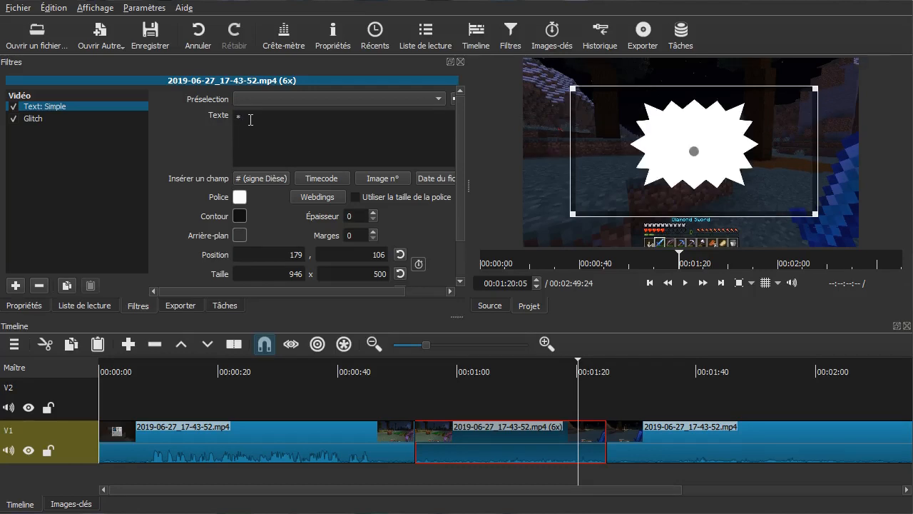
key("BackSpace")
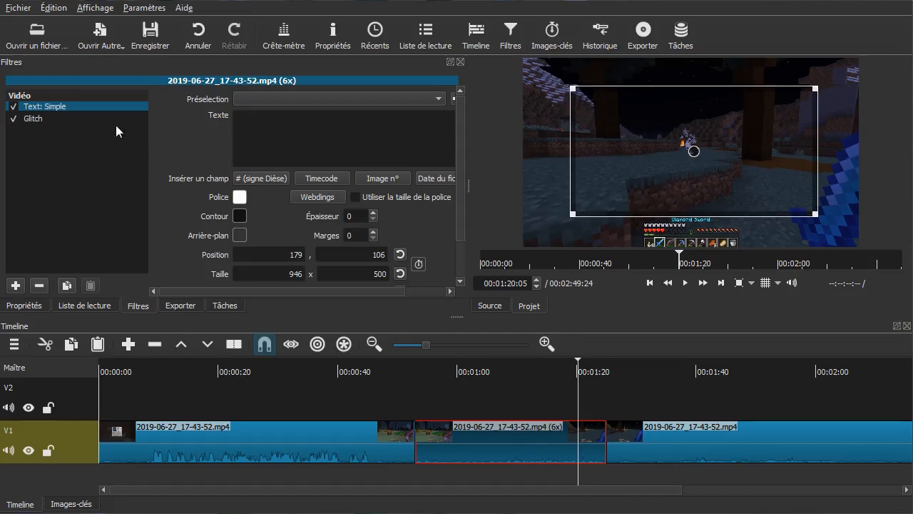
type("7")
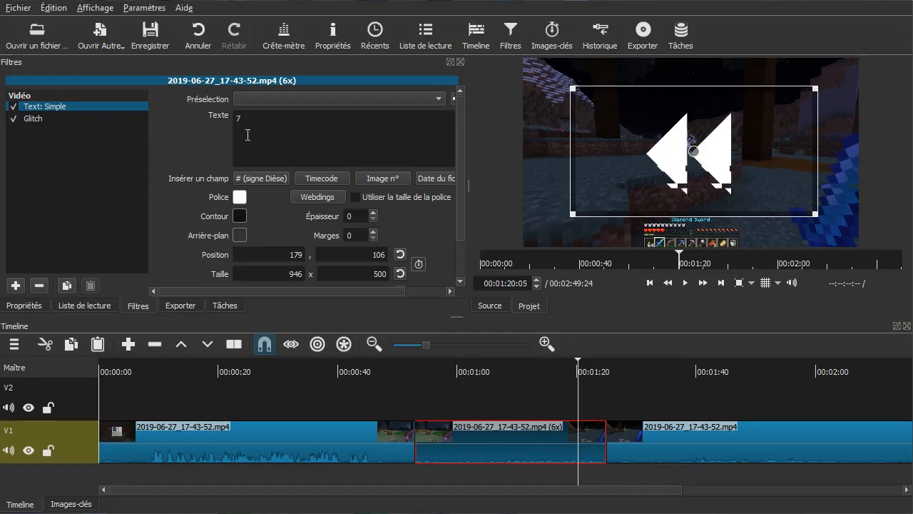
key("BackSpace")
type("8")
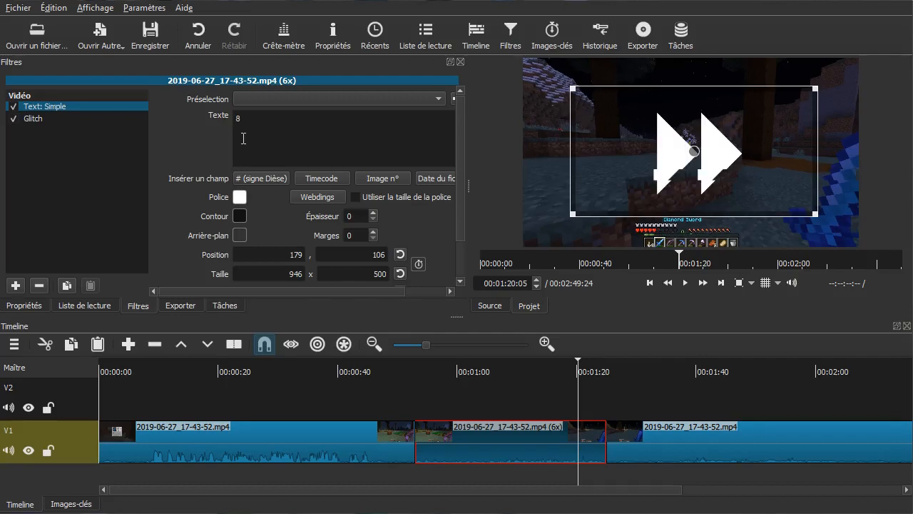
Select track V1 and scrub the timeline from 00:00:41:19 to 00:01:30:21 to review the footage around the 6x segment
left_click(348, 394)
left_click(86, 449)
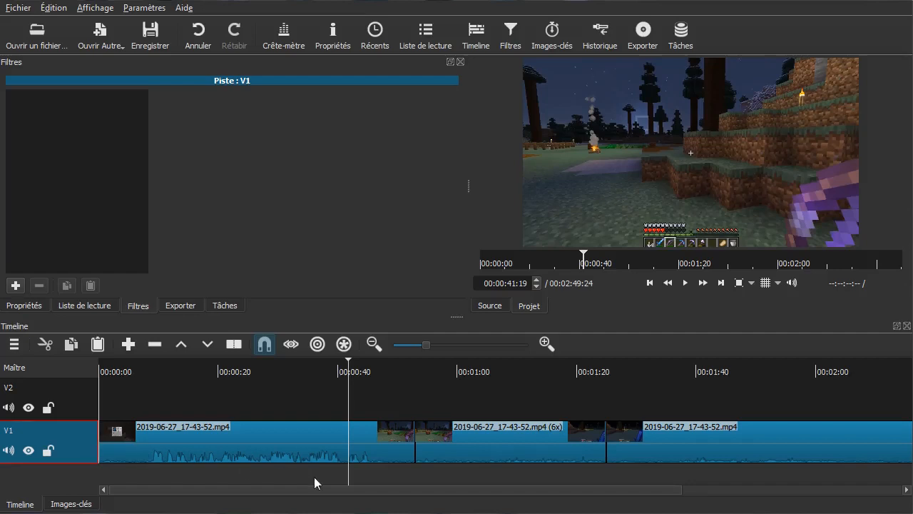
mouse_move(644, 476)
left_mouse_down()
mouse_move(680, 479)
mouse_move(630, 490)
mouse_move(642, 489)
left_mouse_up()
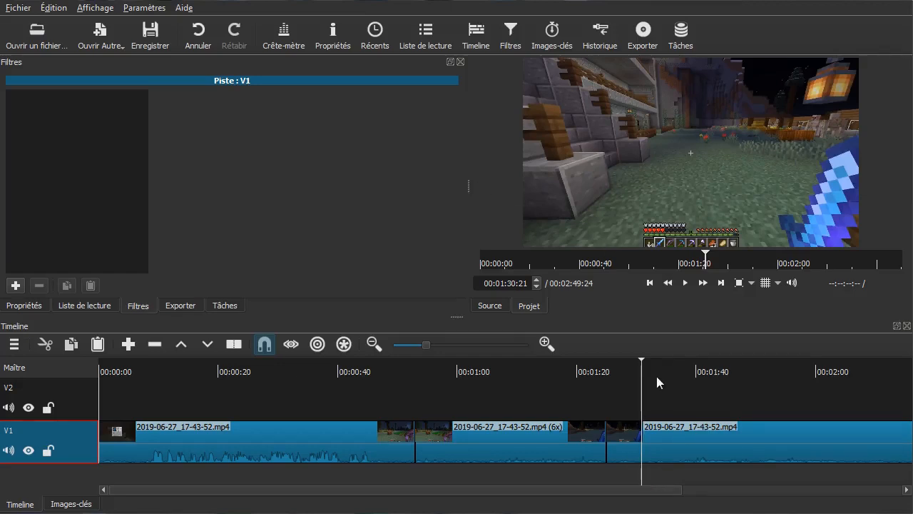
Play the footage to 00:01:31:17 and split the last clip on track V1 there
key("space")
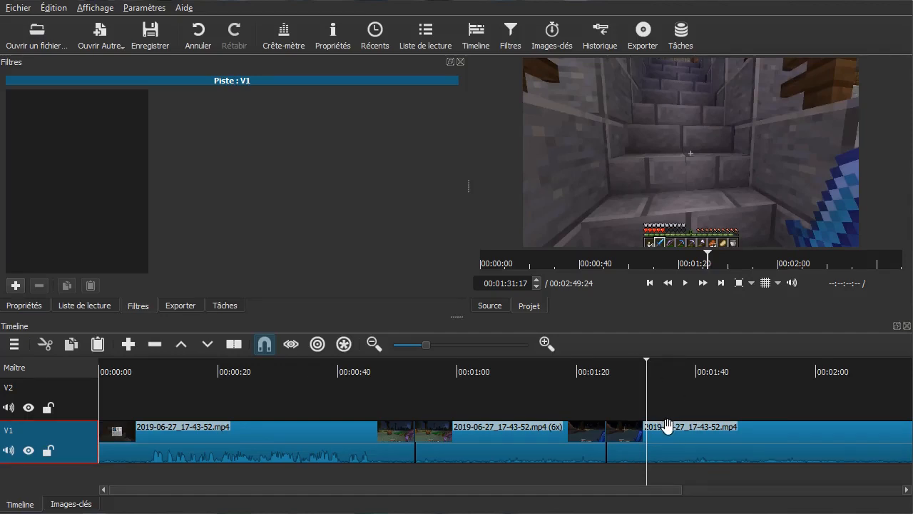
left_click(687, 455)
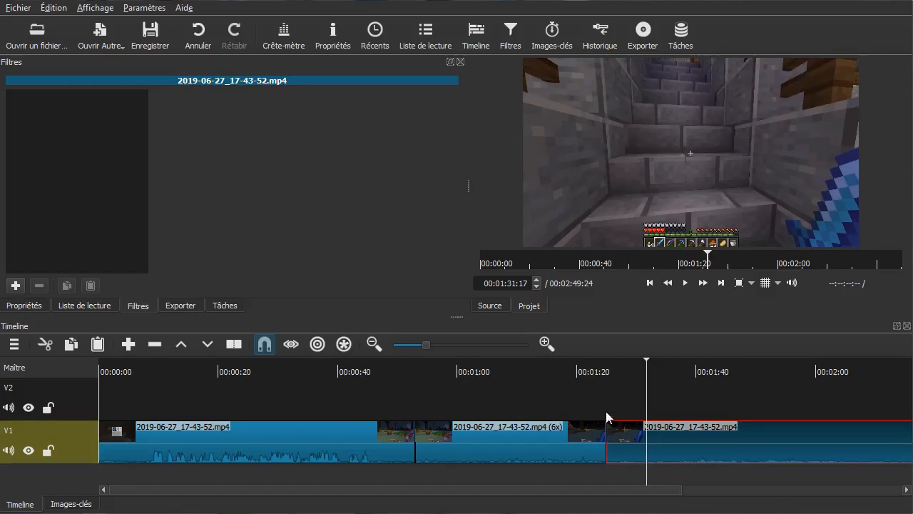
key("s")
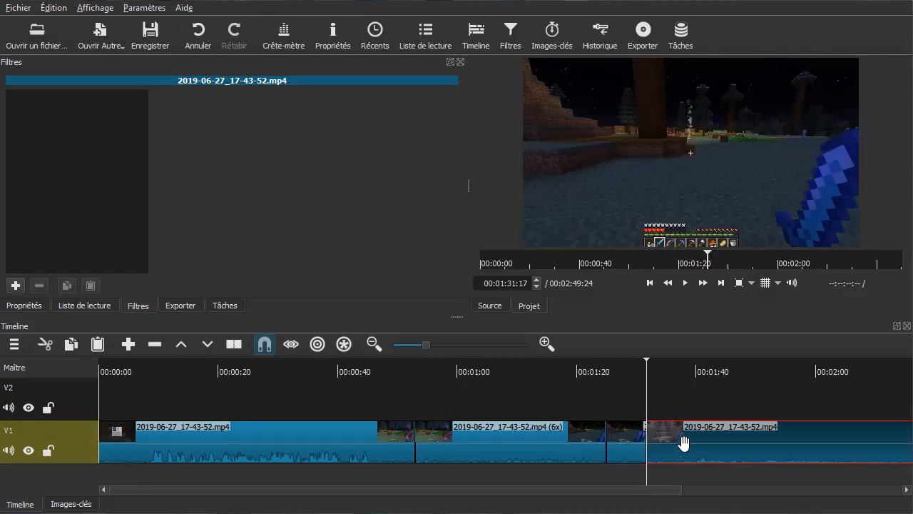
Play on to 00:01:36:14, split the V1 clip there, and select the short segment between the two cuts
key("space")
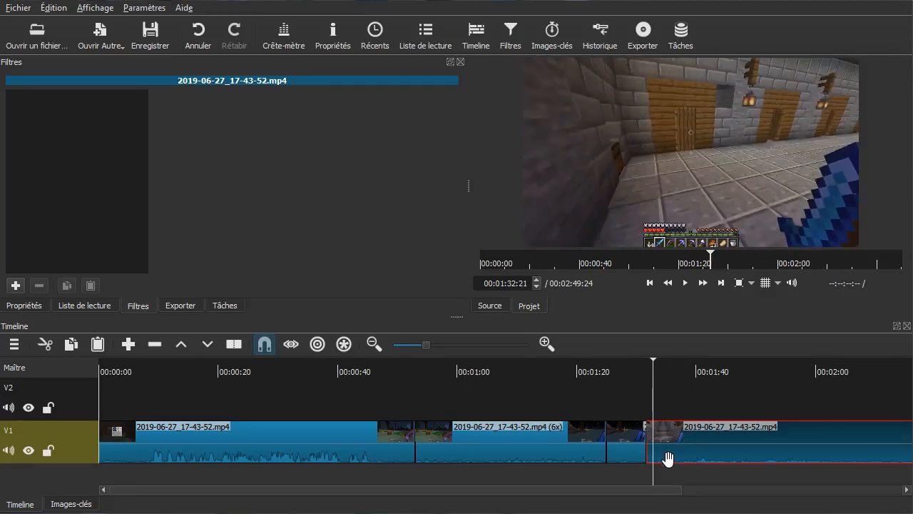
key("space")
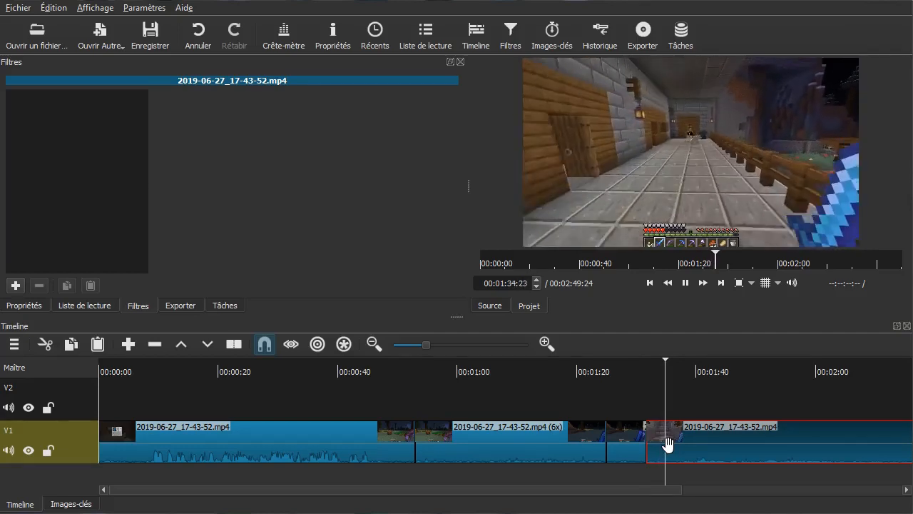
key("space")
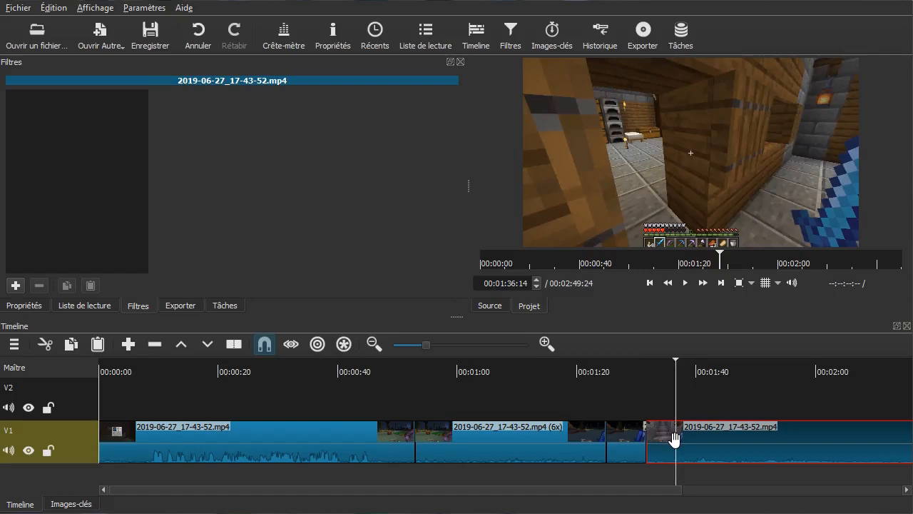
key("s")
left_click(657, 442)
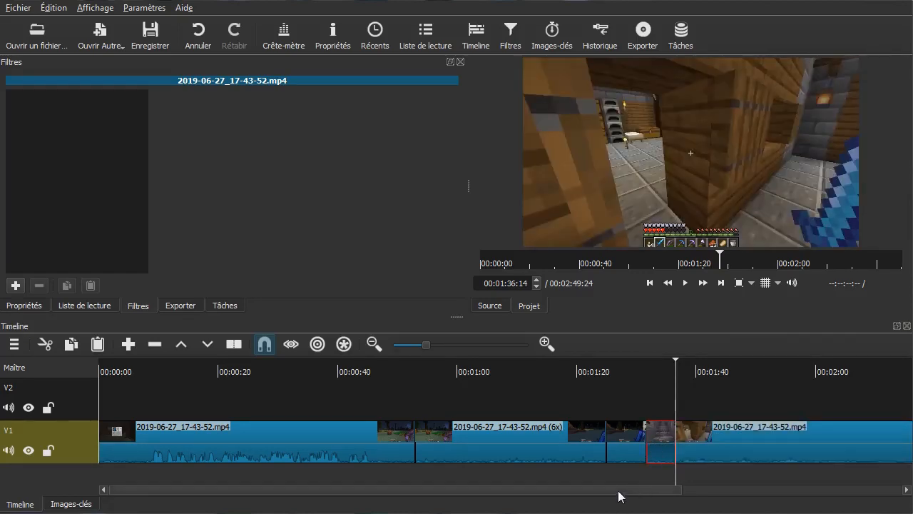
Move the short segment up to track V2 and set its speed to 0.5x
left_click_drag(652, 491, 827, 488)
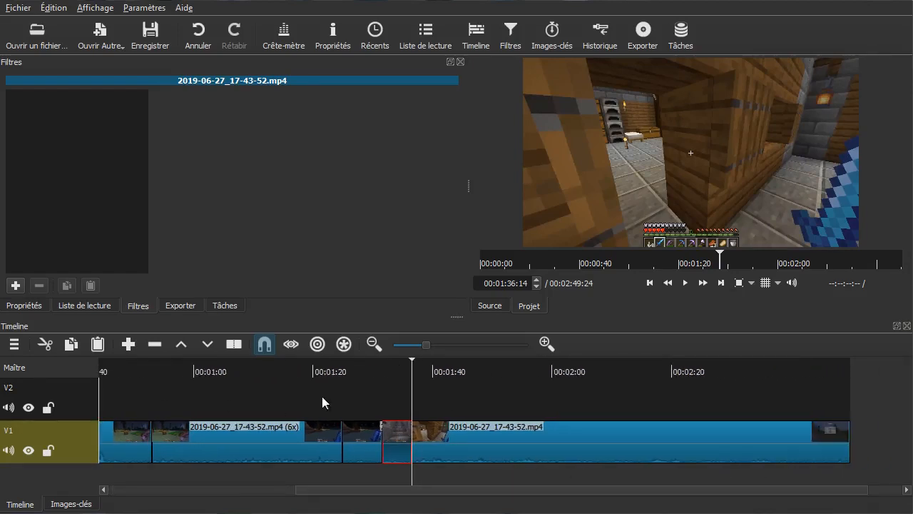
left_click(11, 307)
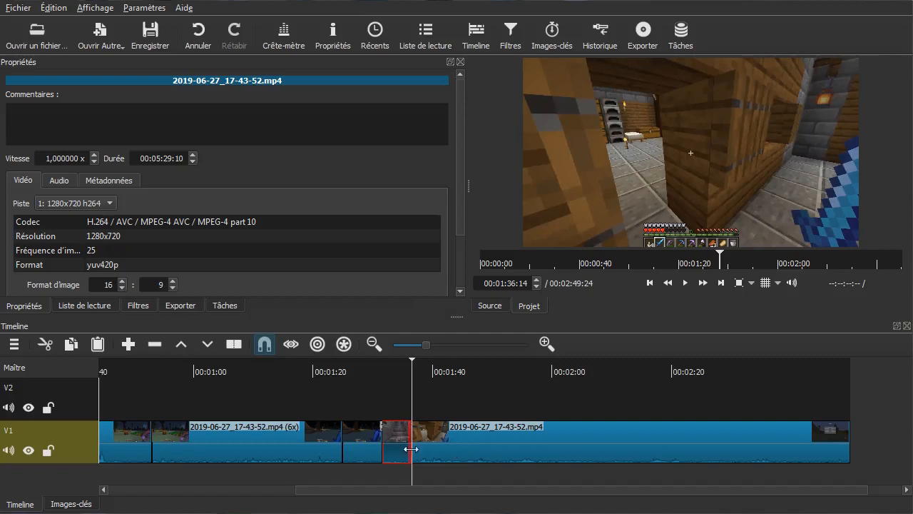
left_click_drag(395, 444, 394, 405)
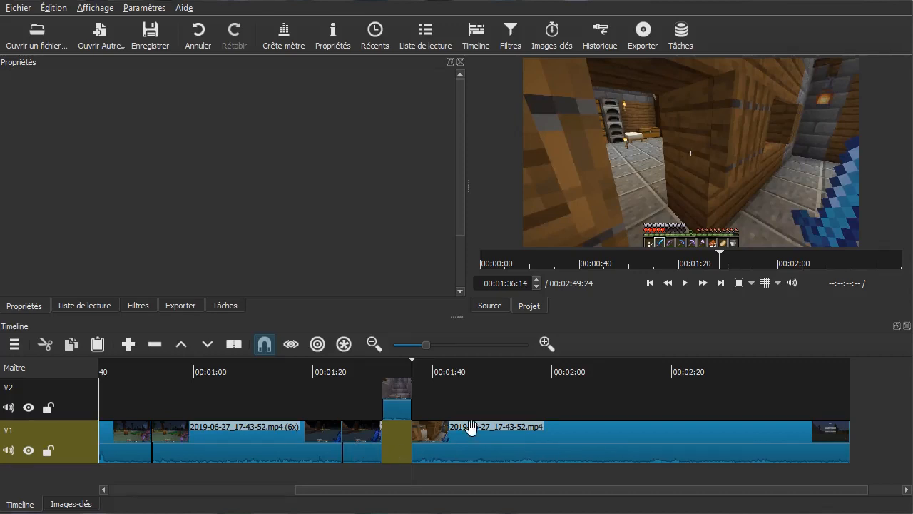
left_click(393, 394)
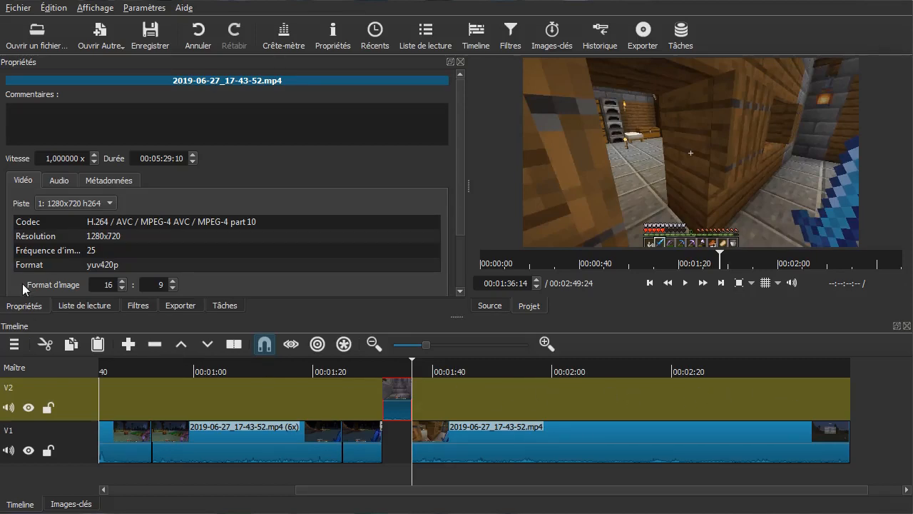
left_click(54, 157)
key("Return")
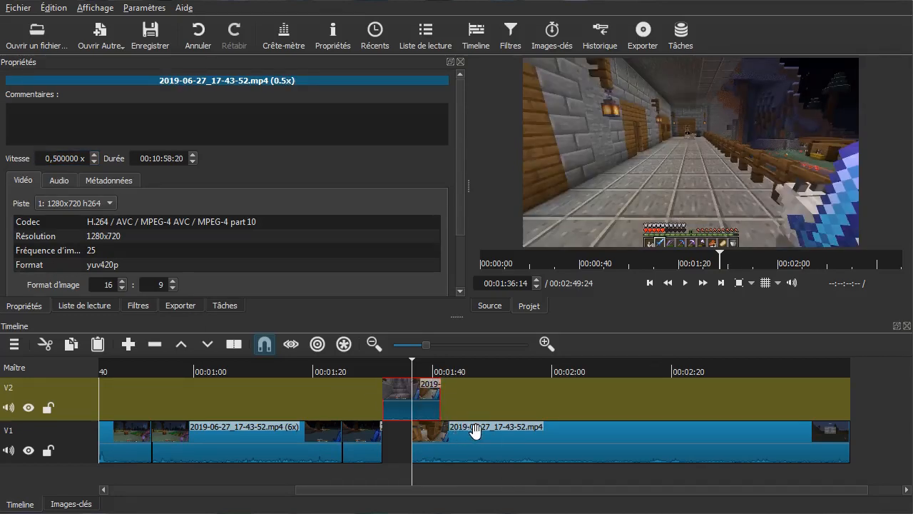
Shift the final V1 clip later in time and place the slowed 0.5x segment back on V1 after the preceding clip
left_click_drag(468, 438, 559, 443)
left_click_drag(393, 387, 411, 430)
left_click(450, 447)
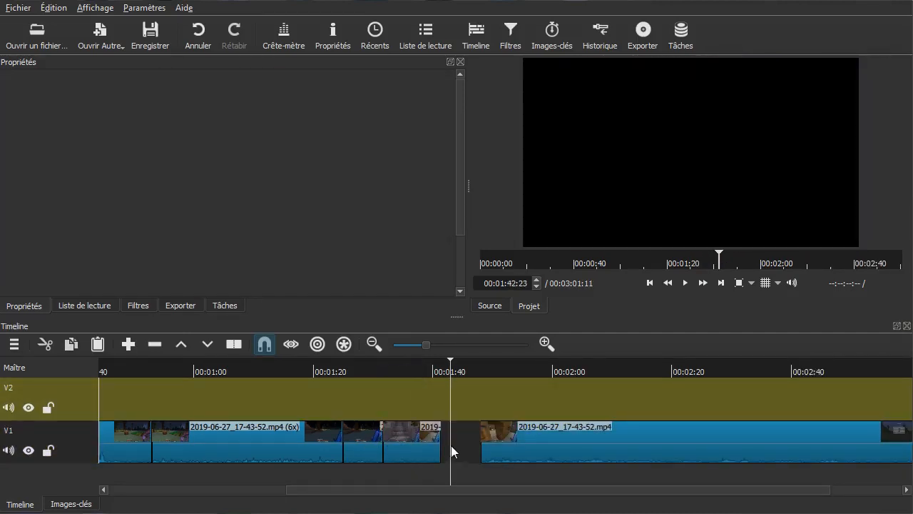
Remove the empty gap on track V1 between the slowed segment and the final clip
left_click(79, 451)
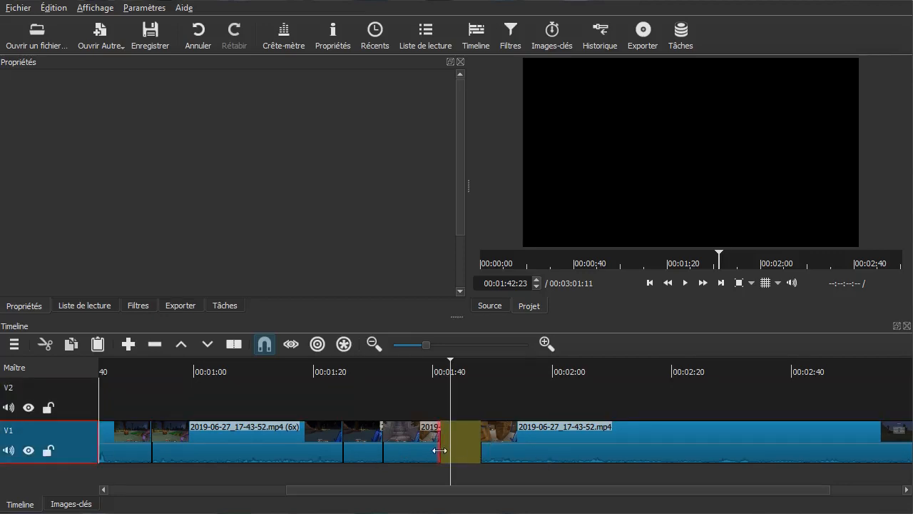
right_click(459, 443)
left_click(474, 450)
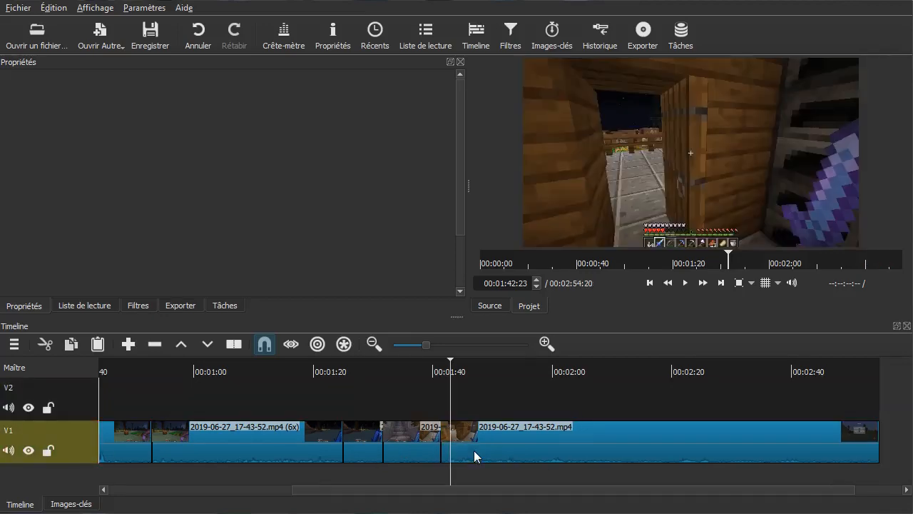
Play from just before the slowed segment to 00:01:48:23 to review the slow motion and the cut after it
left_click(377, 476)
key("space")
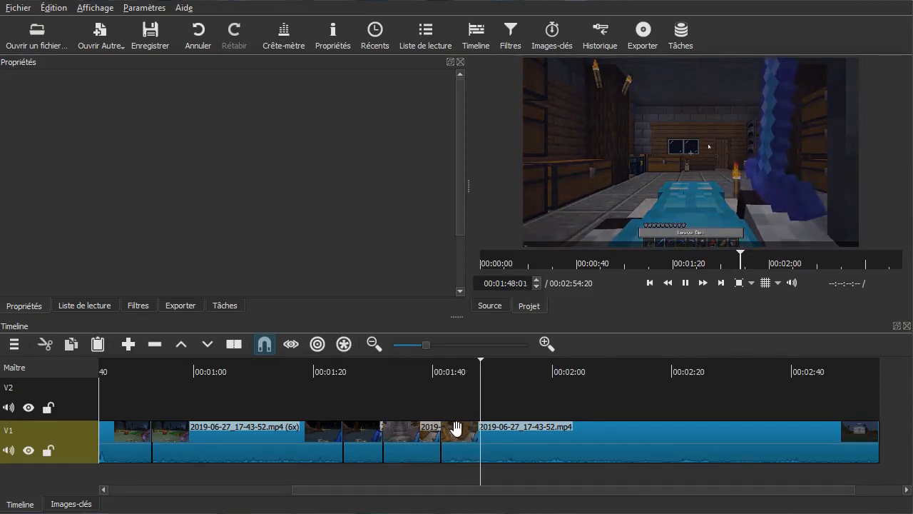
key("space")
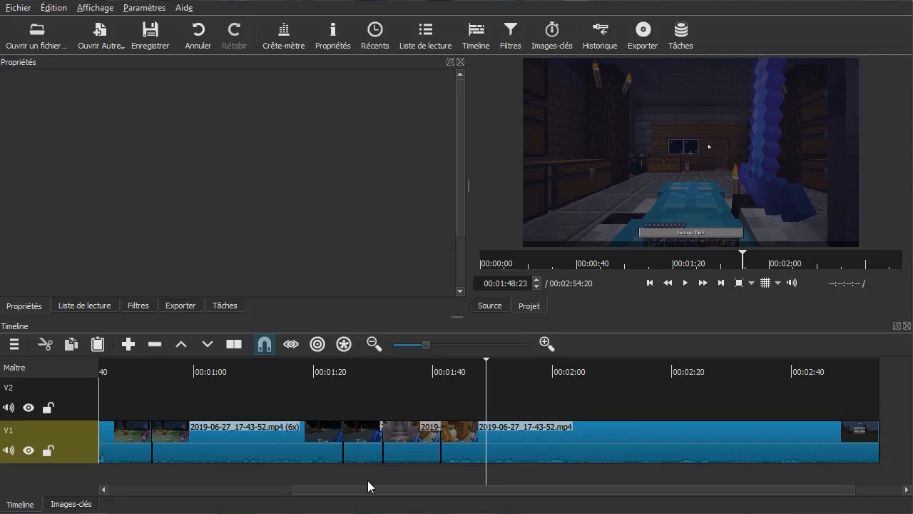
Select the first clip and the 6x clip on track V1 to view their properties
left_click_drag(356, 497, 171, 497)
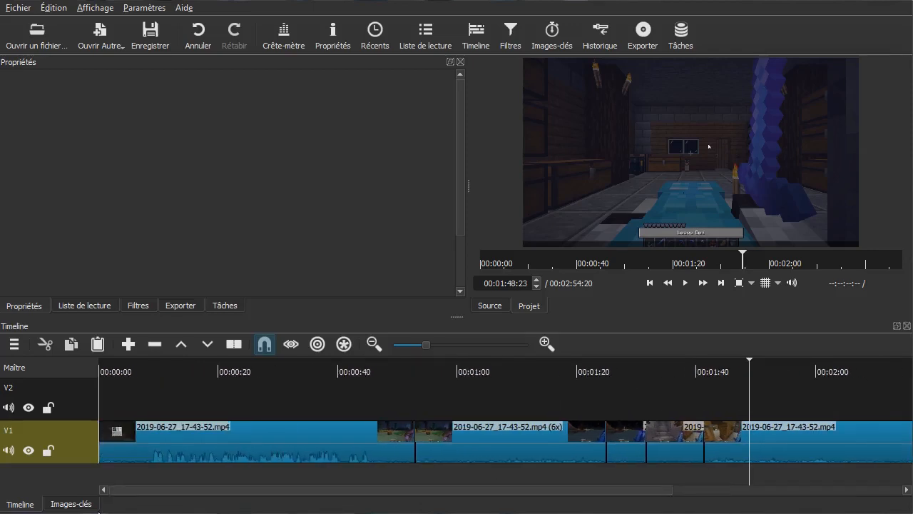
left_click(314, 446)
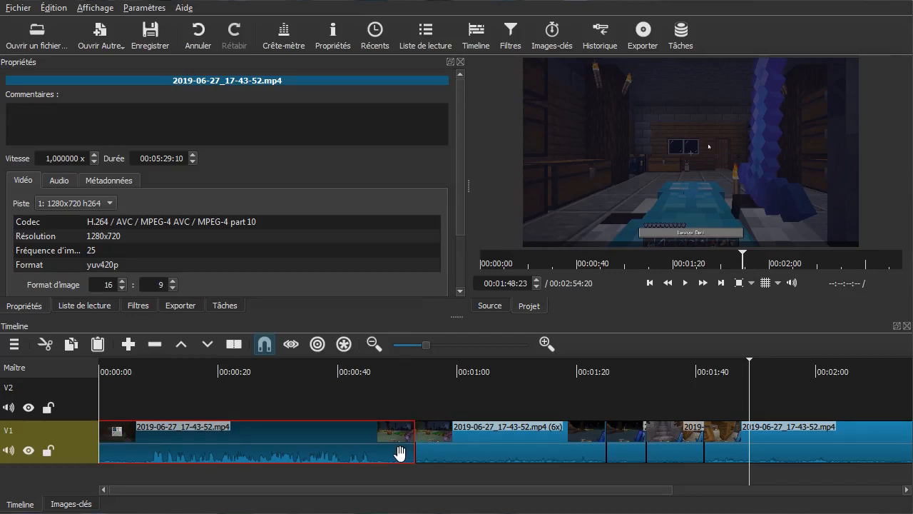
left_click(458, 441)
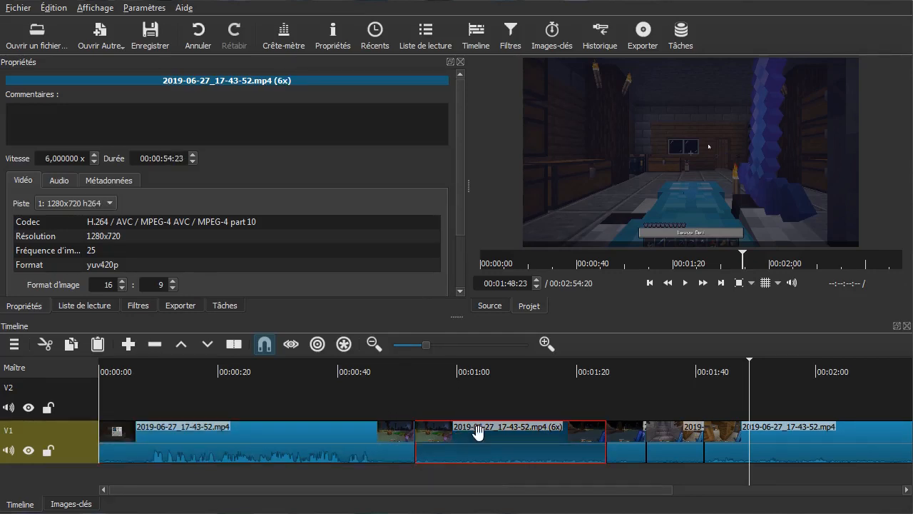